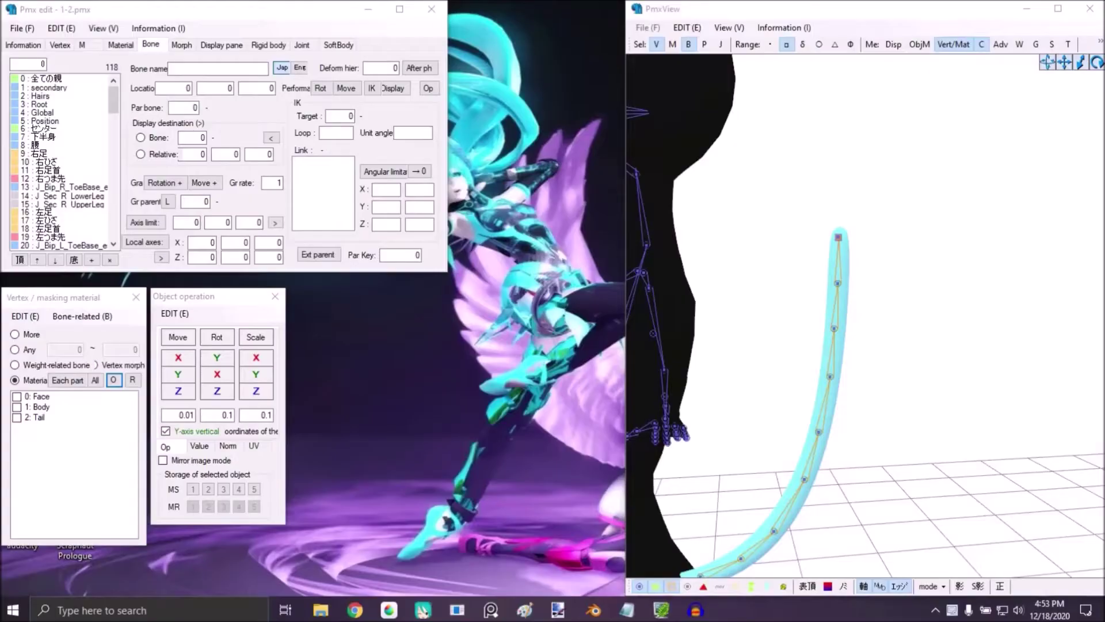
scroll(834, 314, down, 5)
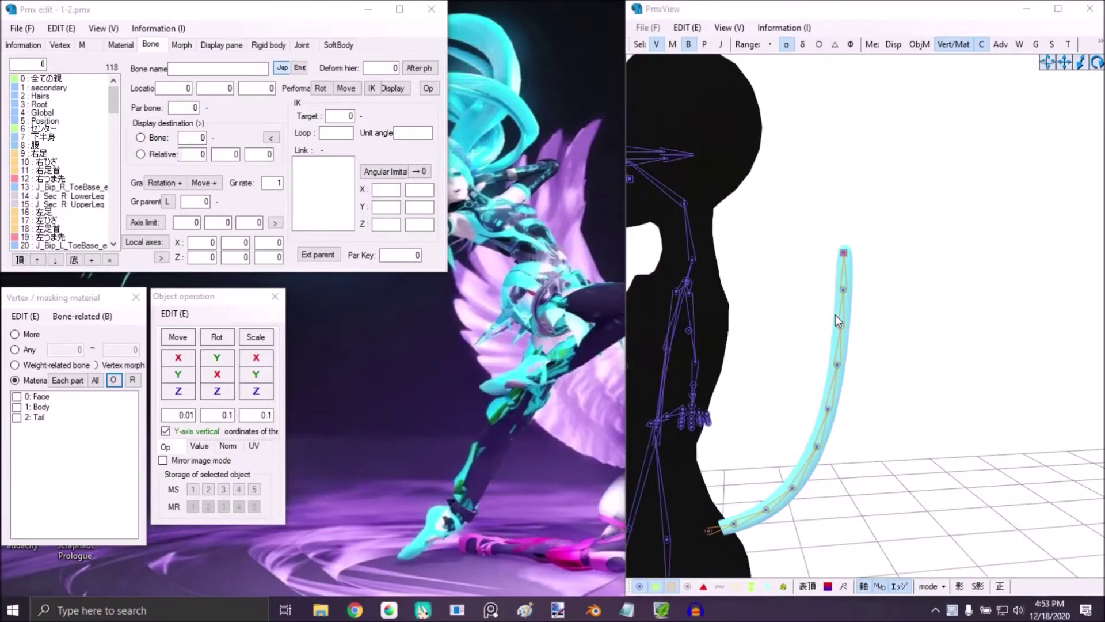
middle_drag(838, 303, 833, 298)
scroll(835, 300, up, 5)
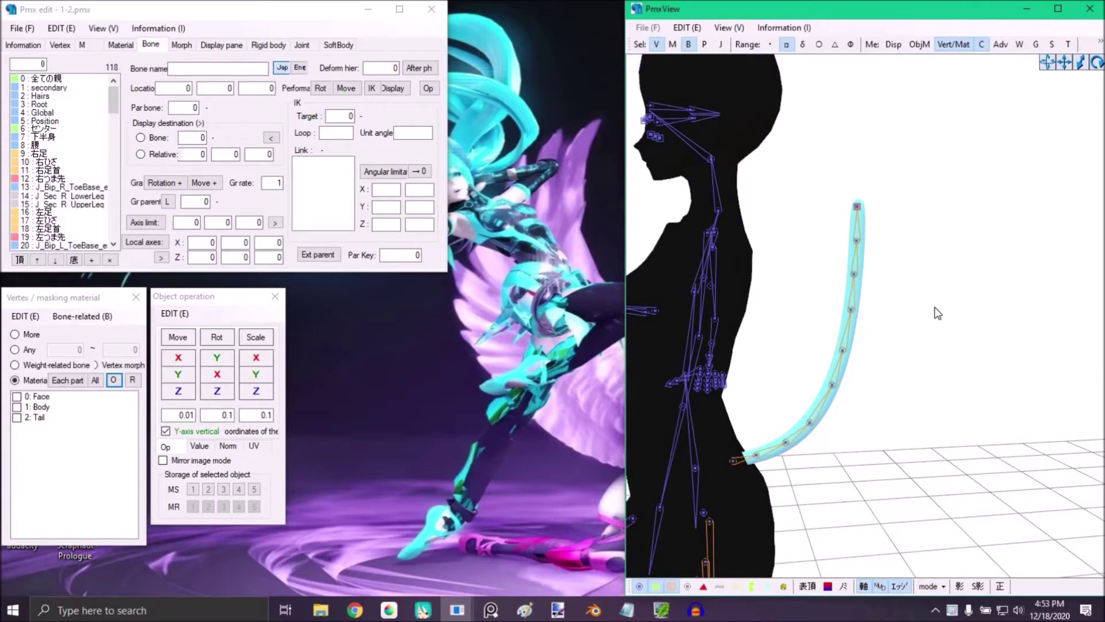
scroll(937, 314, up, 1)
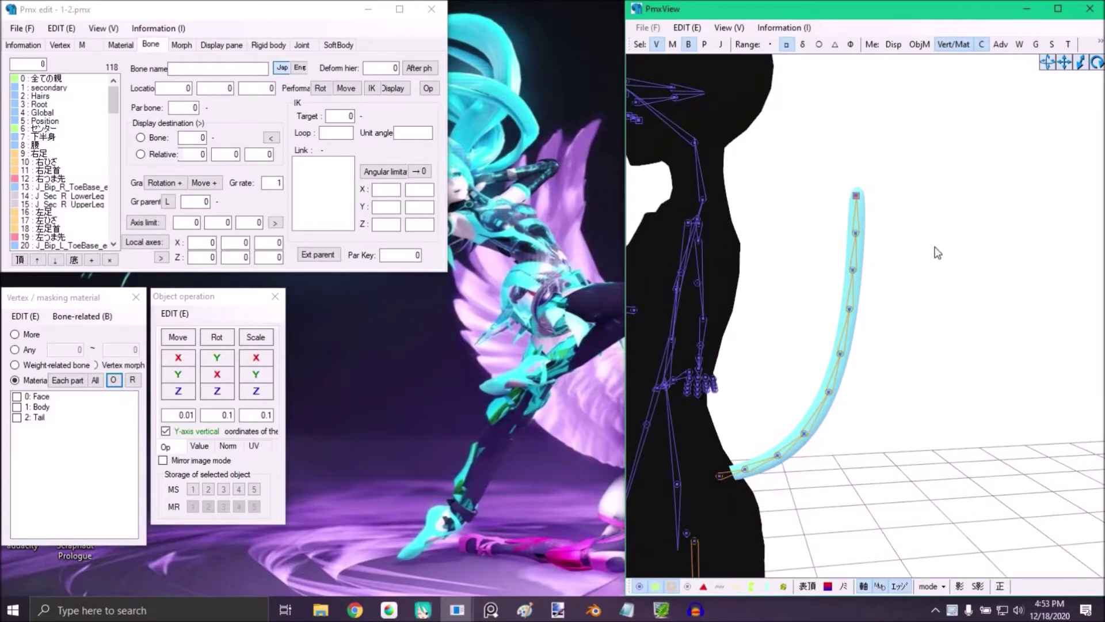
scroll(924, 182, up, 3)
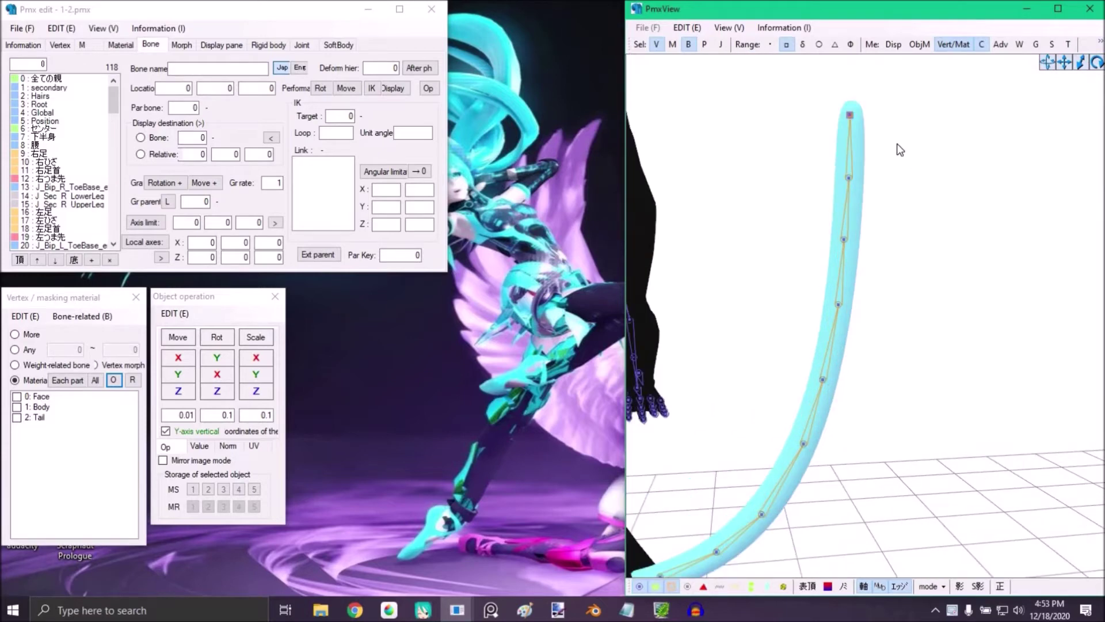
scroll(897, 143, down, 1)
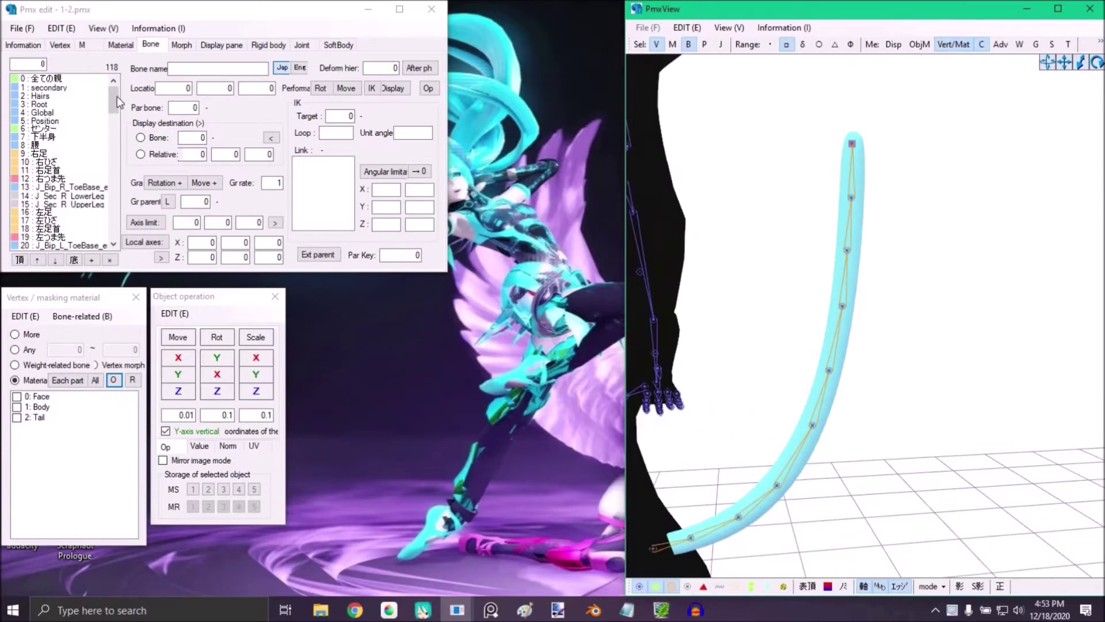
- Add a replica of the Tail_9_1 IK bone at the tail end of the bone list
drag(113, 106, 106, 238)
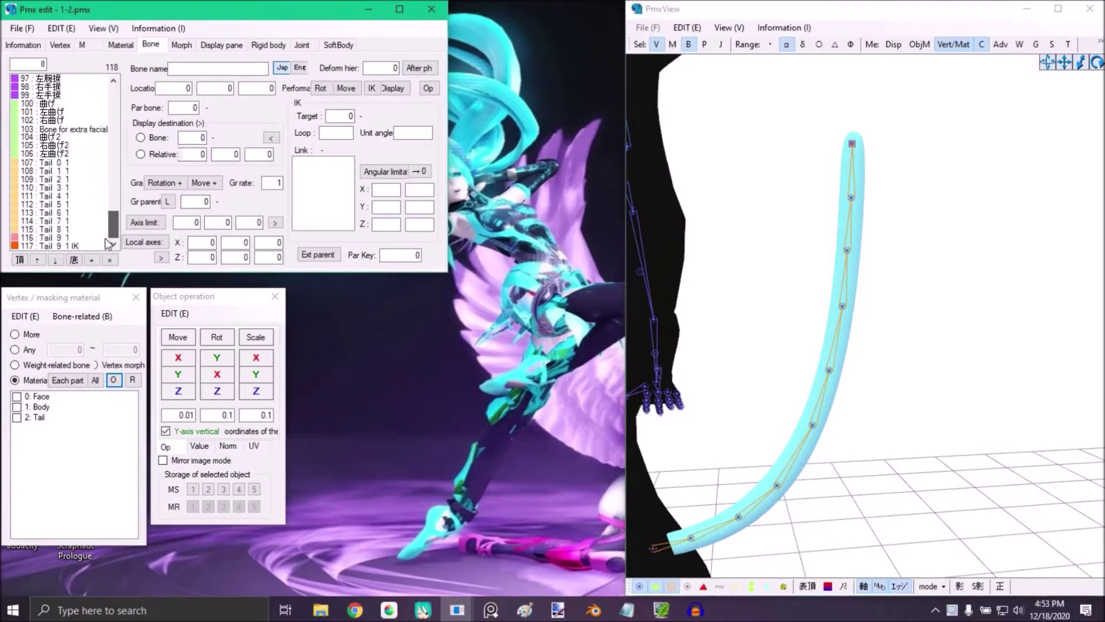
click(78, 246)
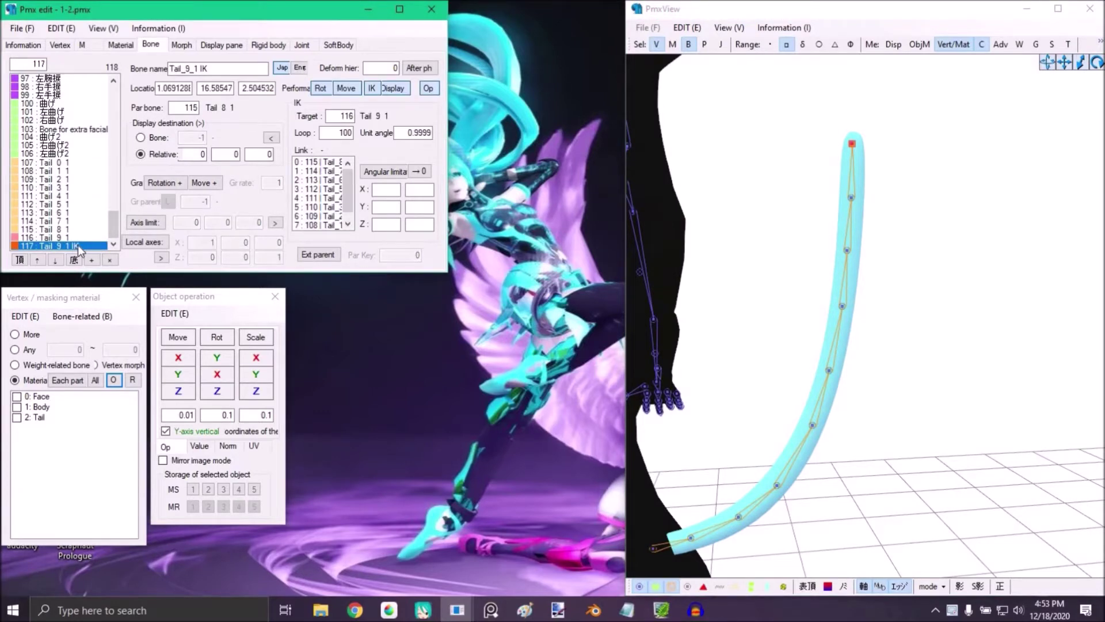
right_click(78, 245)
mouse_move(88, 257)
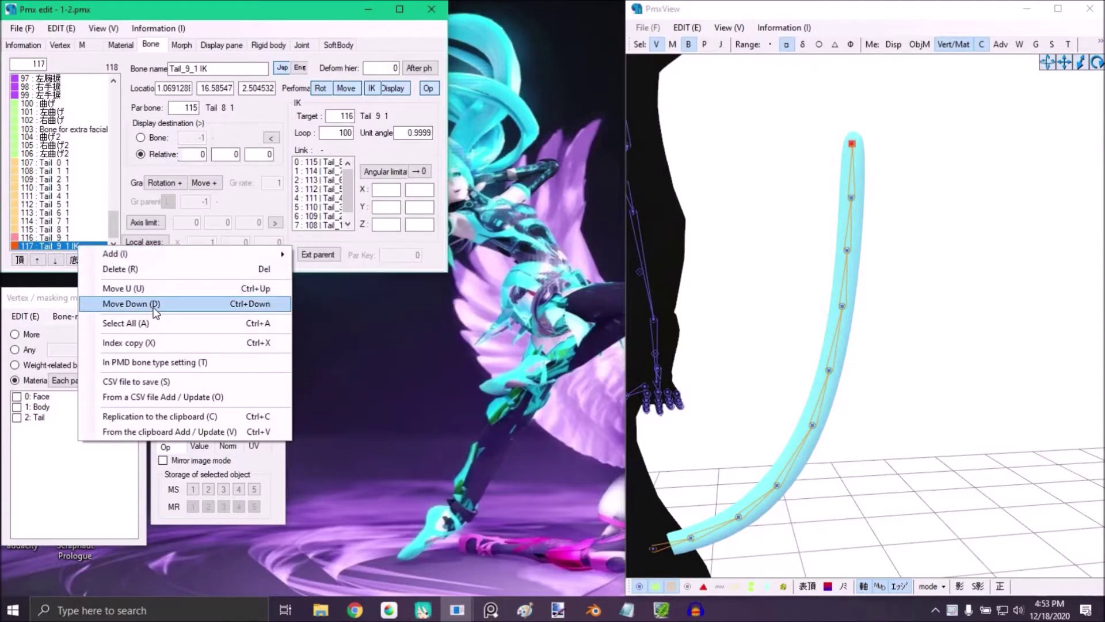
mouse_move(181, 255)
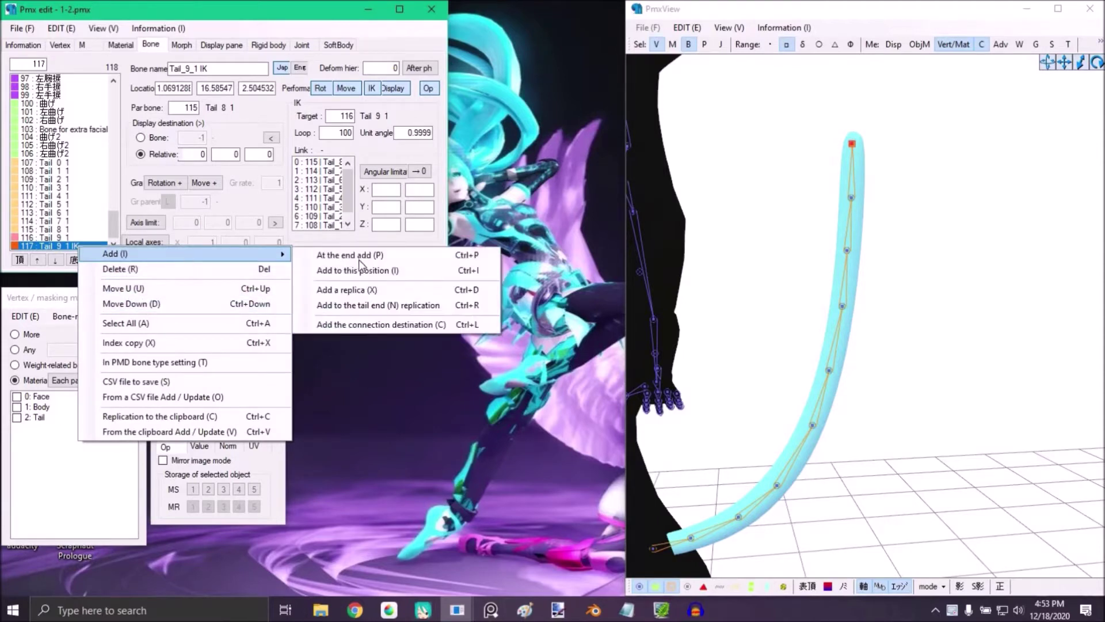
click(381, 306)
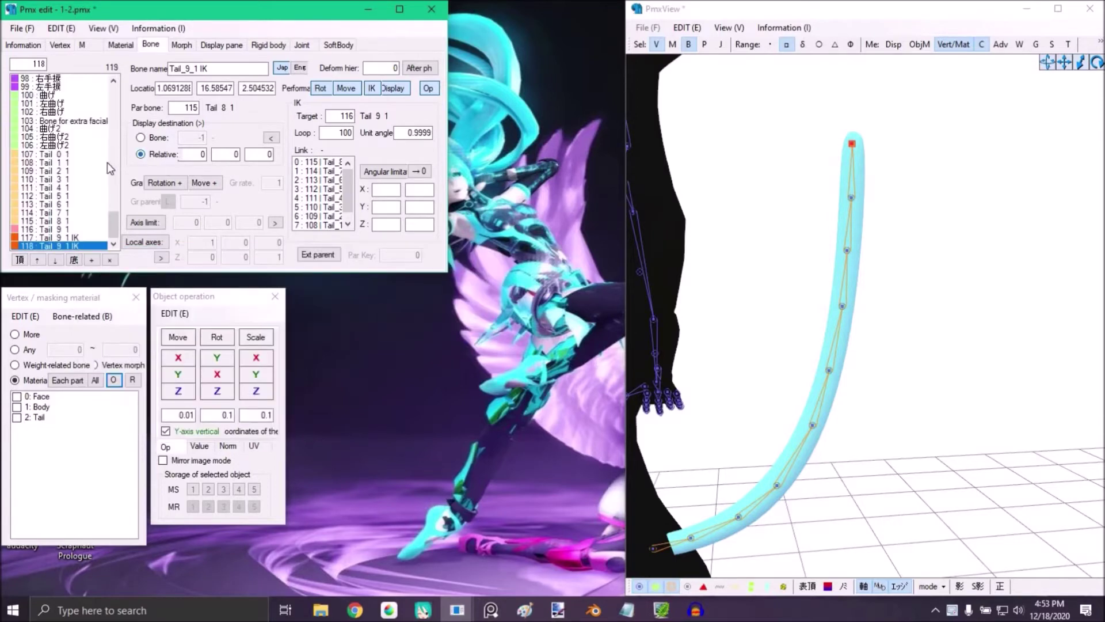
- Turn off the IK property of the duplicated bone and rename it Tail_9_1 Etc
click(373, 89)
click(236, 70)
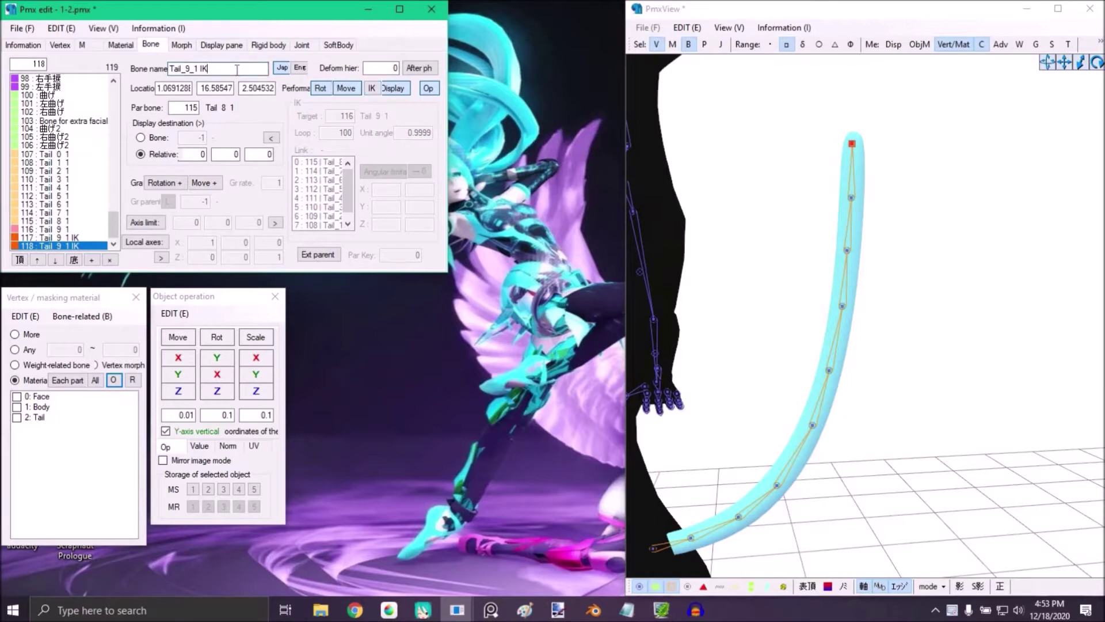
key(BackSpace)
key(BackSpace)
text(Etc)
click(838, 157)
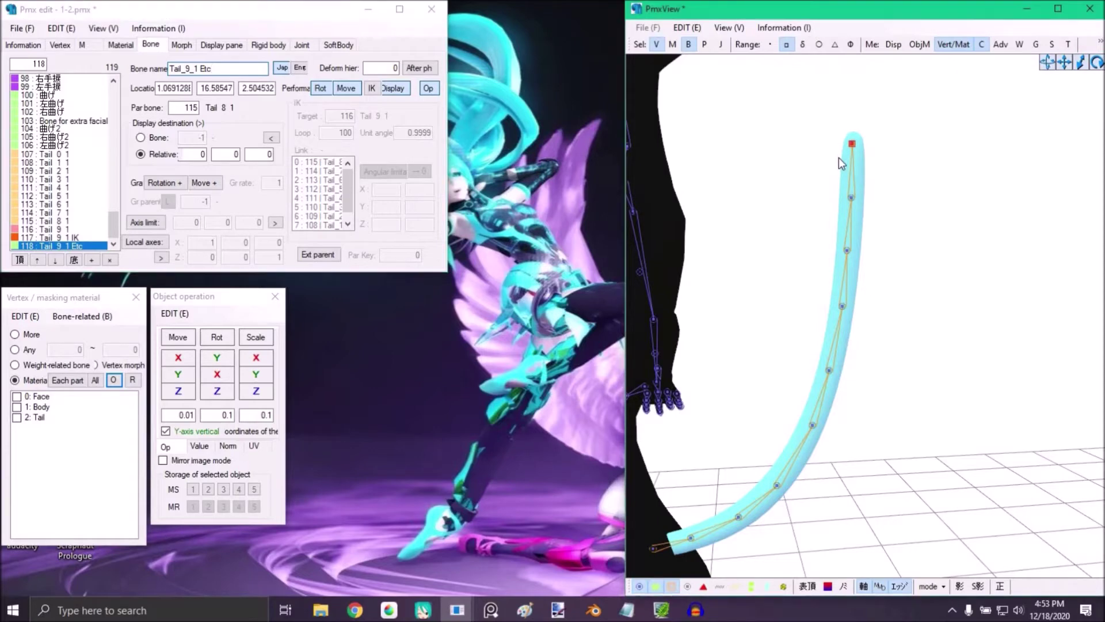
- Move the Tail_9_1 Etc bone straight up to just above the tail tip, at a Y location of about 16.77
click(84, 246)
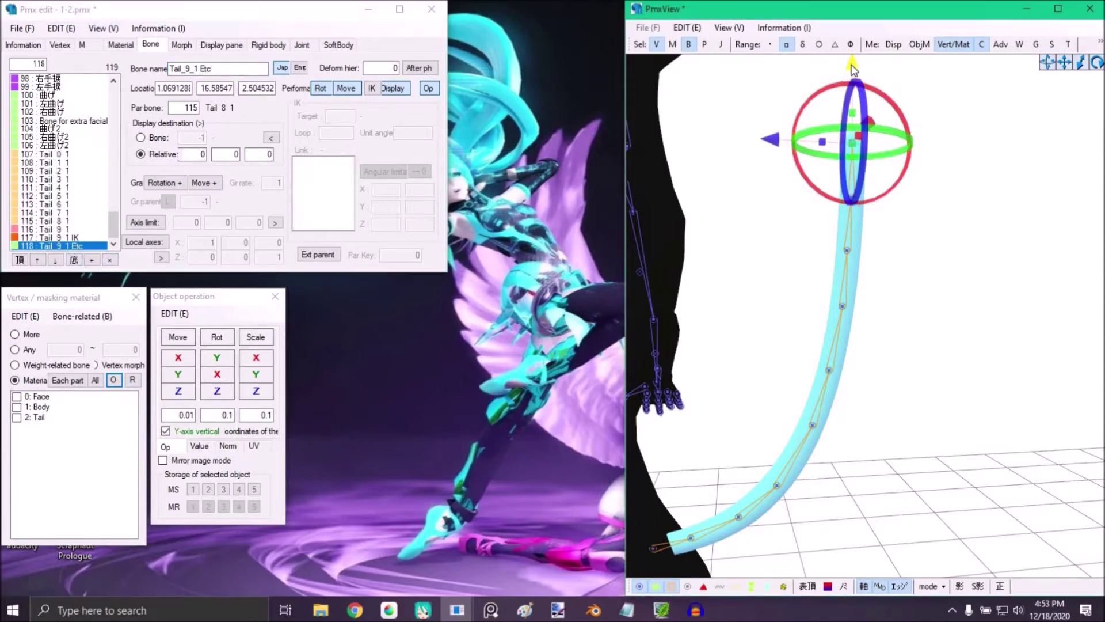
drag(853, 69, 853, 52)
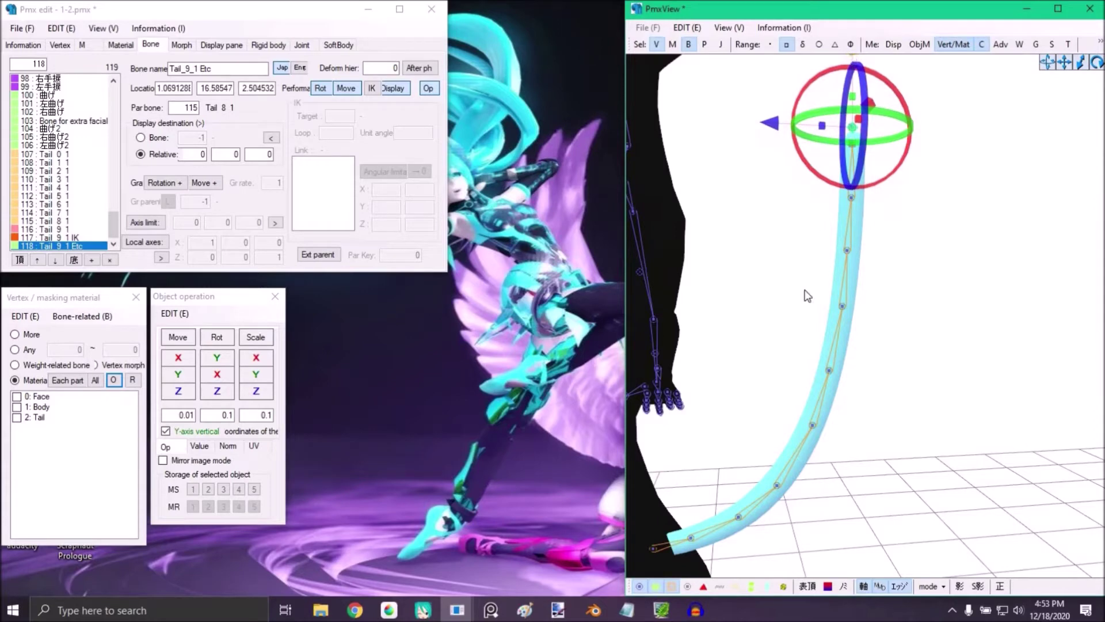
right_drag(840, 235, 845, 182)
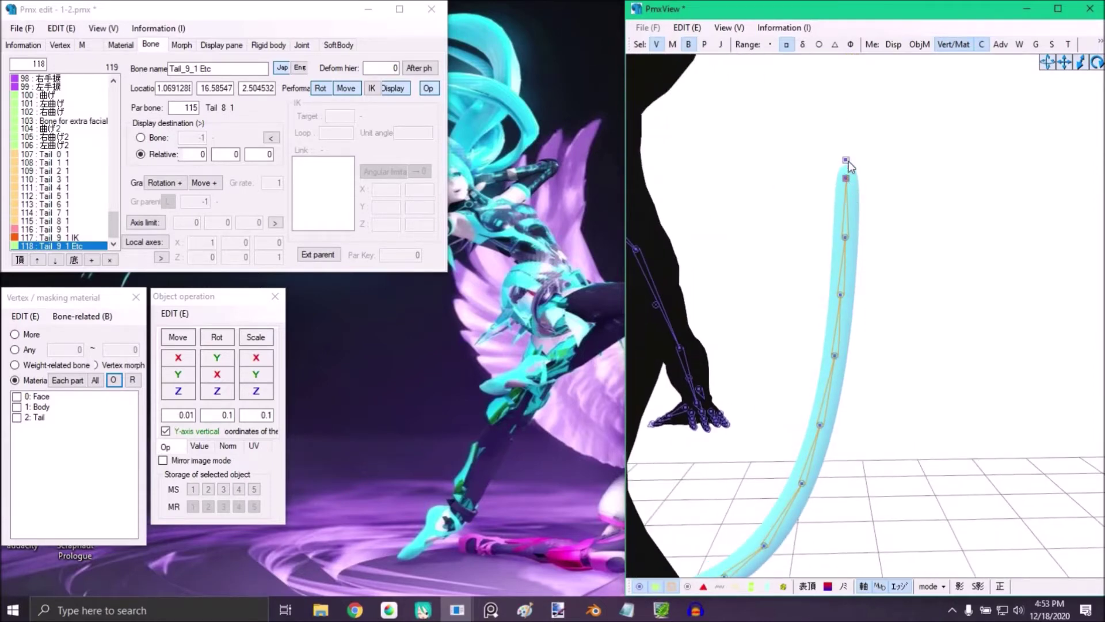
drag(836, 155, 854, 171)
click(966, 463)
click(86, 212)
click(60, 247)
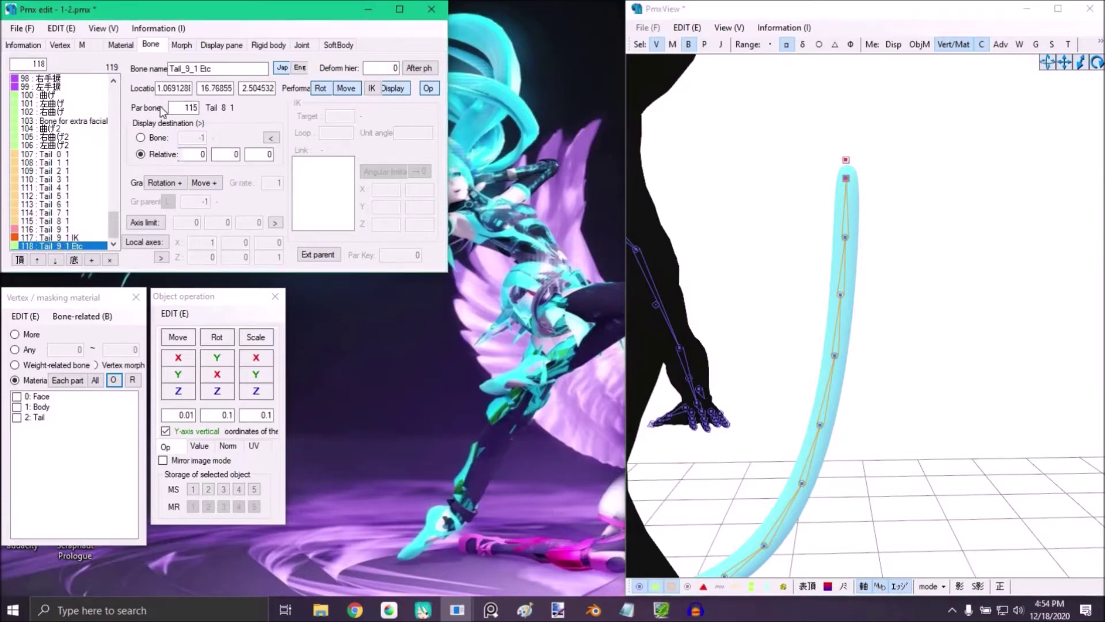
- Set the parent bone of Tail_9_1 Etc to 7, the lower-body bone 下半身
scroll(814, 284, down, 4)
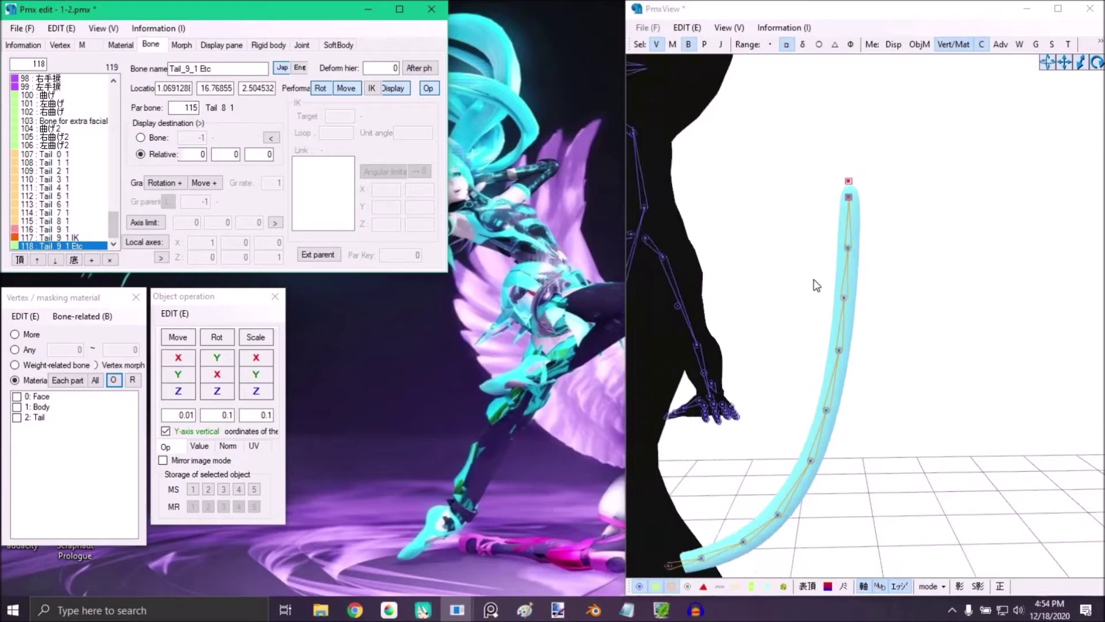
click(830, 270)
scroll(841, 254, up, 2)
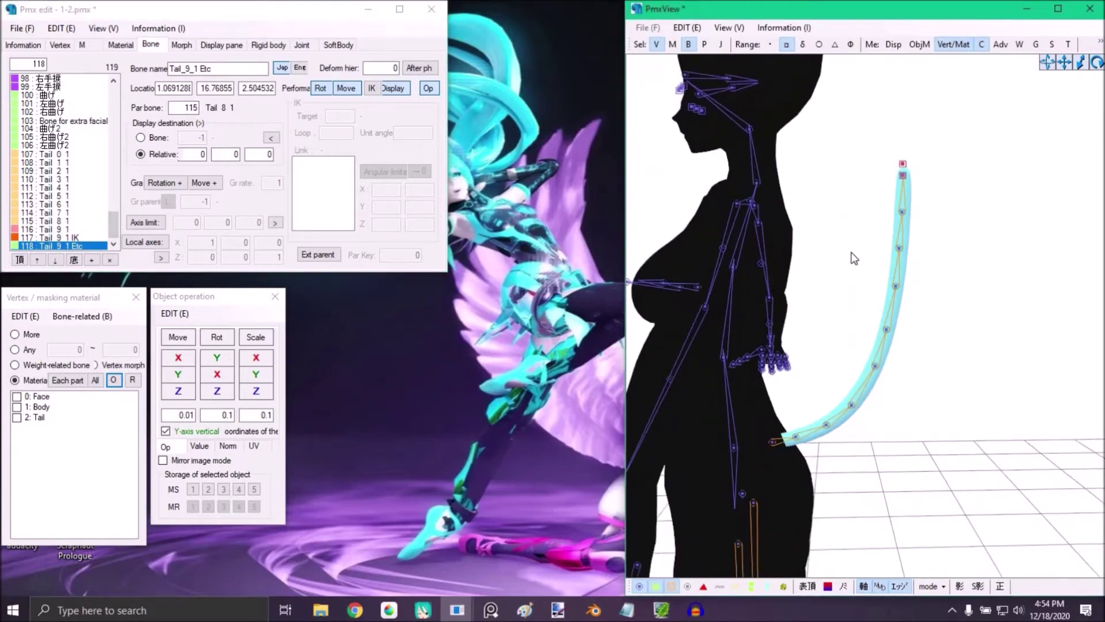
scroll(851, 256, up, 2)
mouse_move(731, 486)
right_down()
mouse_move(745, 451)
mouse_move(739, 500)
right_up()
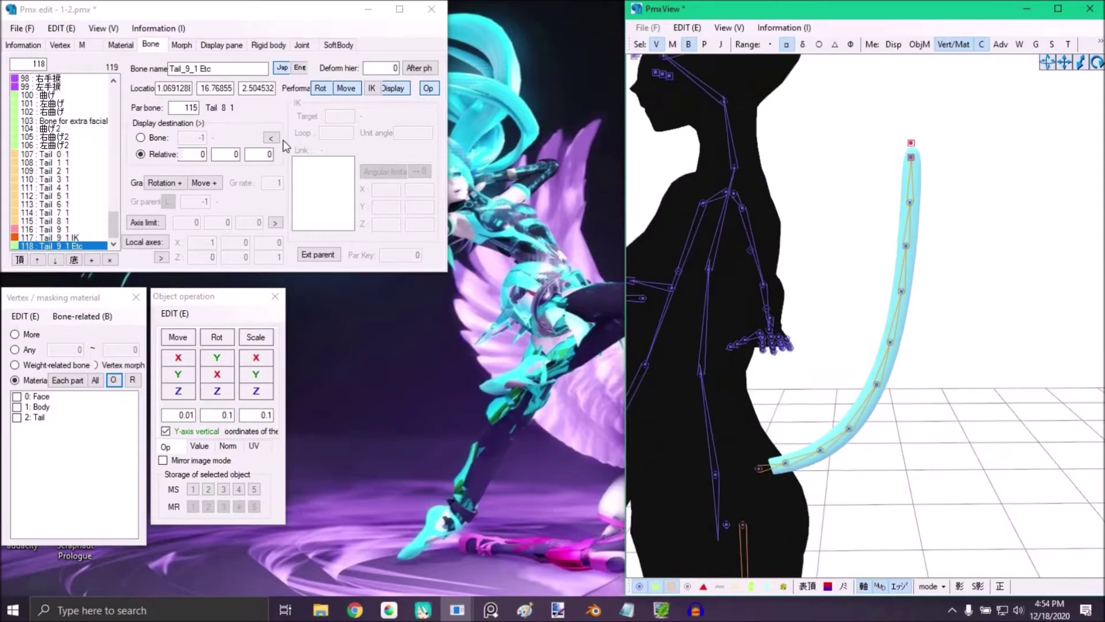
double_click(175, 107)
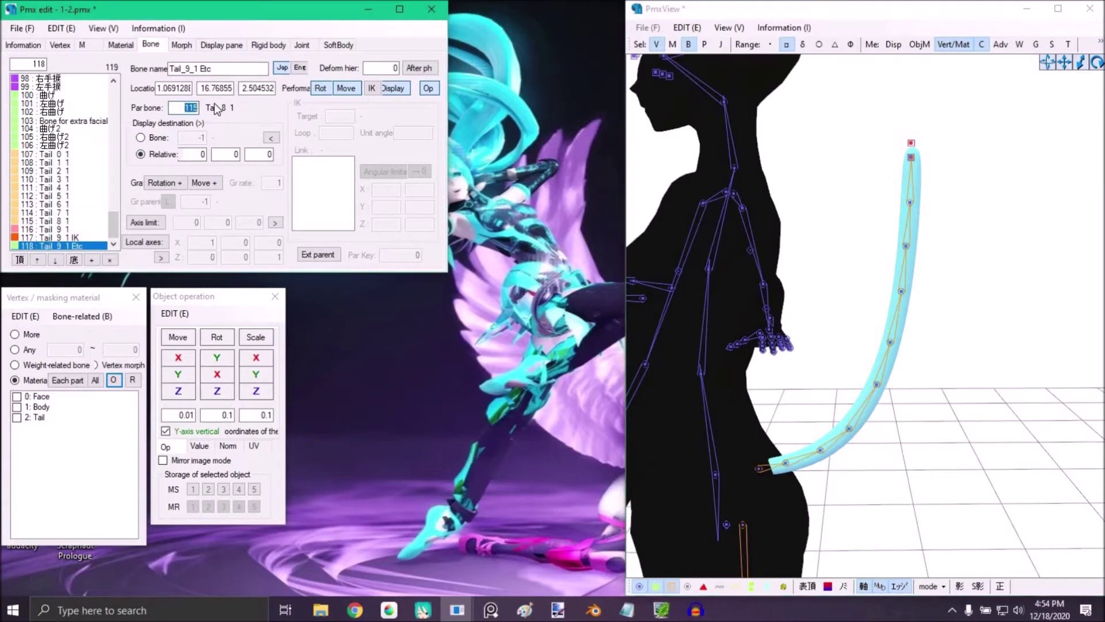
text(7)
- Create a basic rigid body with a consolidated joint for the Tail_9_1 Etc bone above the tail tip
right_drag(836, 237, 829, 239)
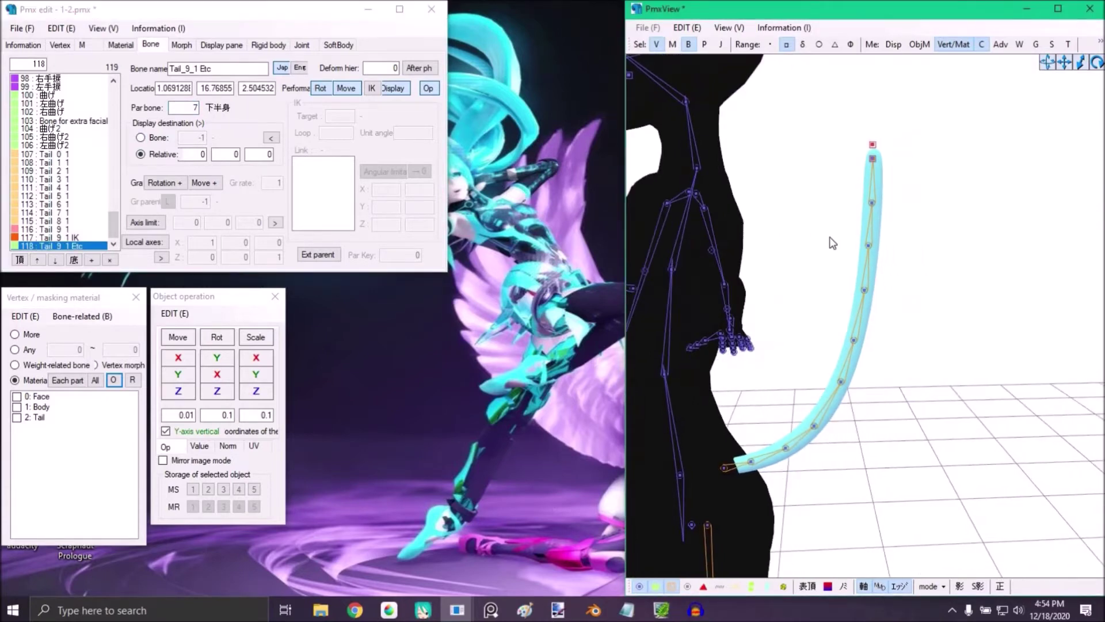
scroll(829, 239, up, 3)
scroll(833, 244, down, 1)
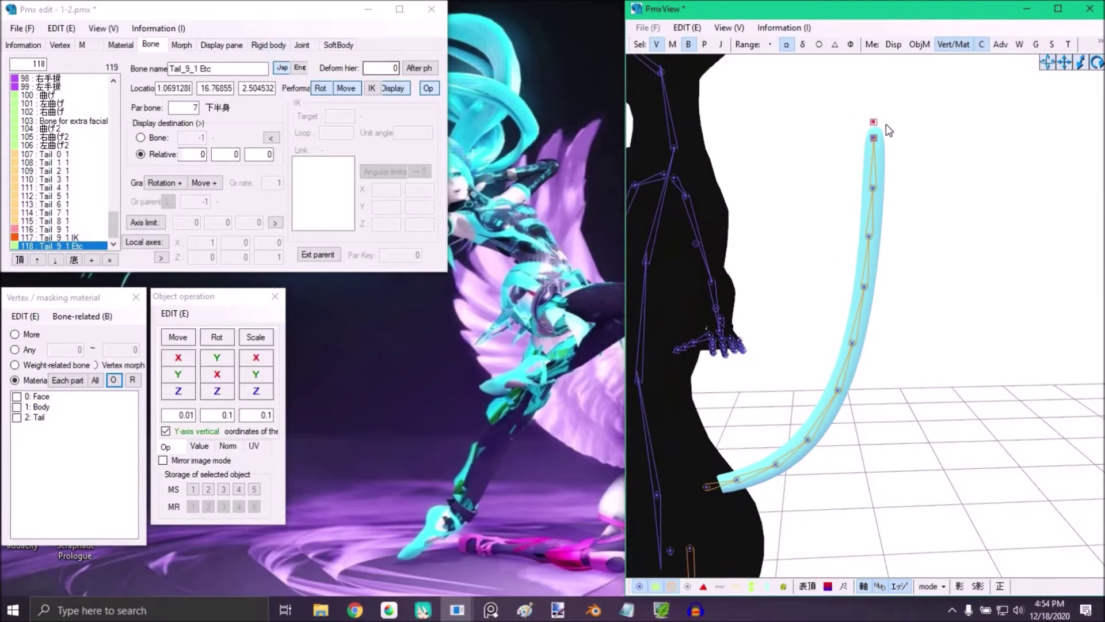
drag(885, 95, 854, 131)
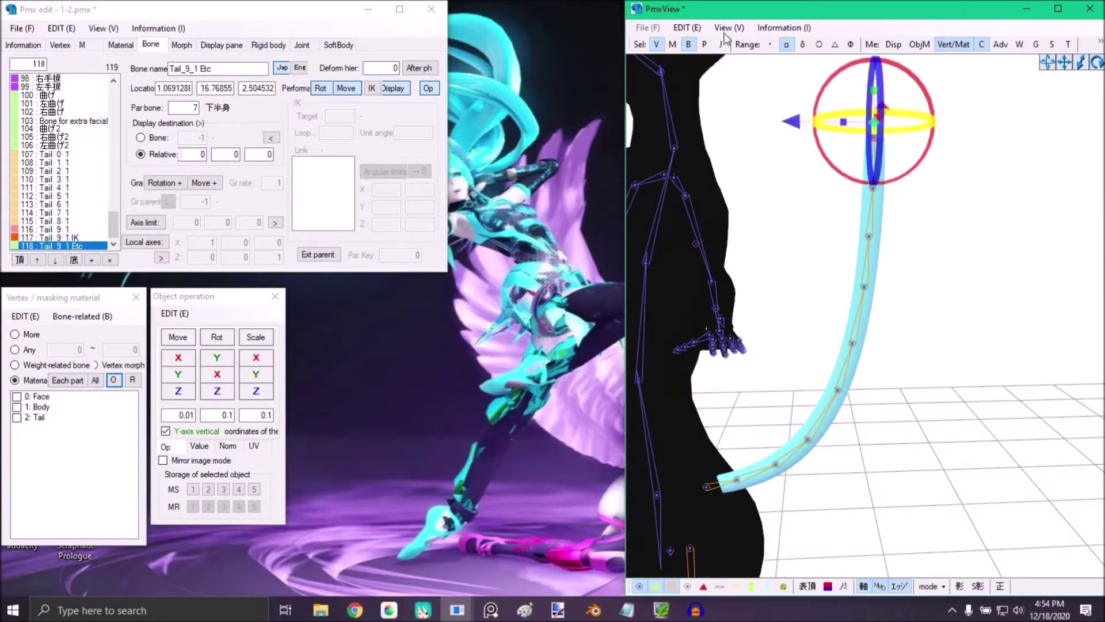
click(687, 28)
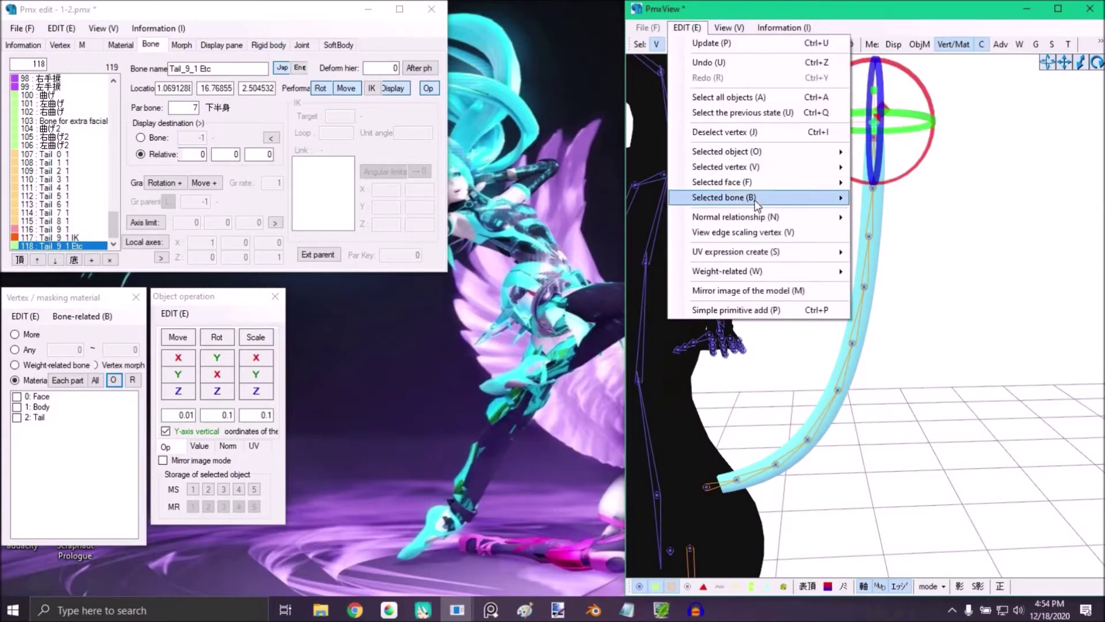
mouse_move(756, 199)
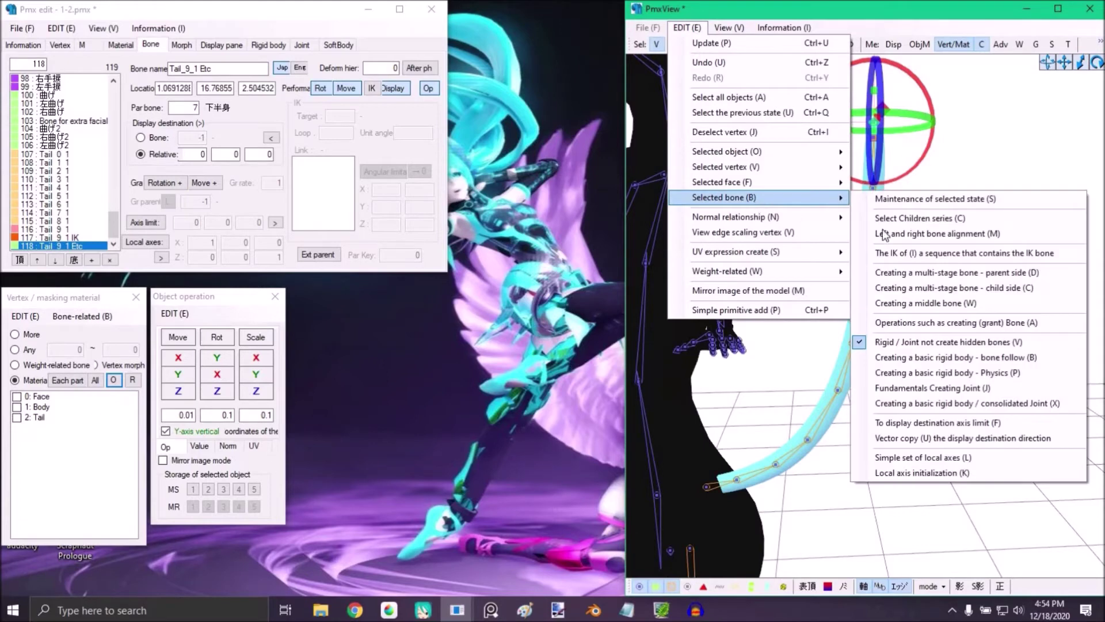
click(951, 406)
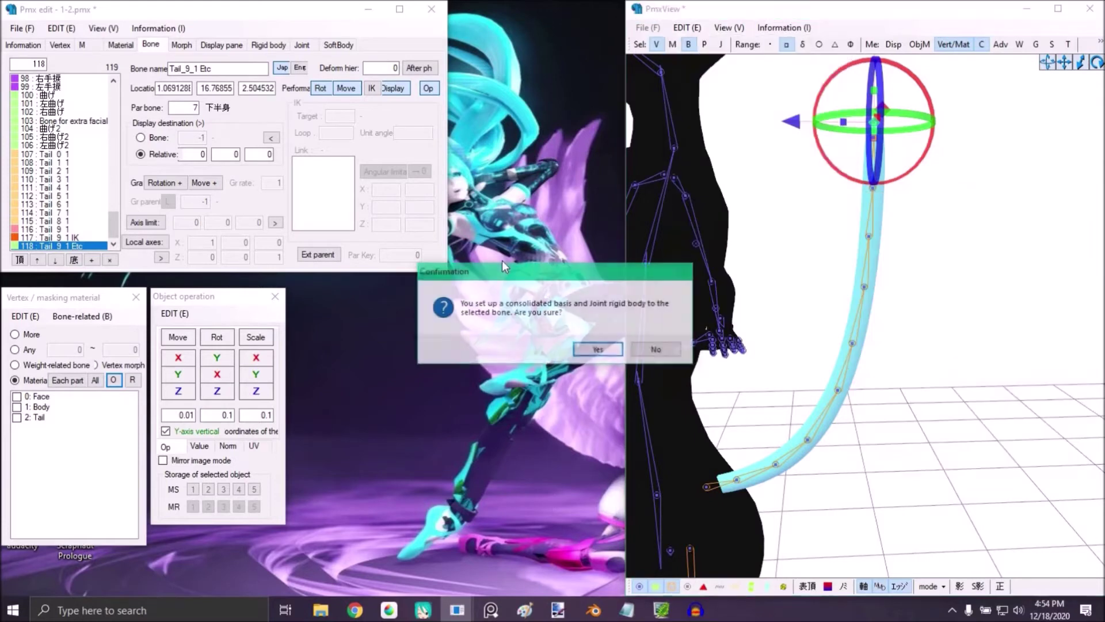
click(586, 348)
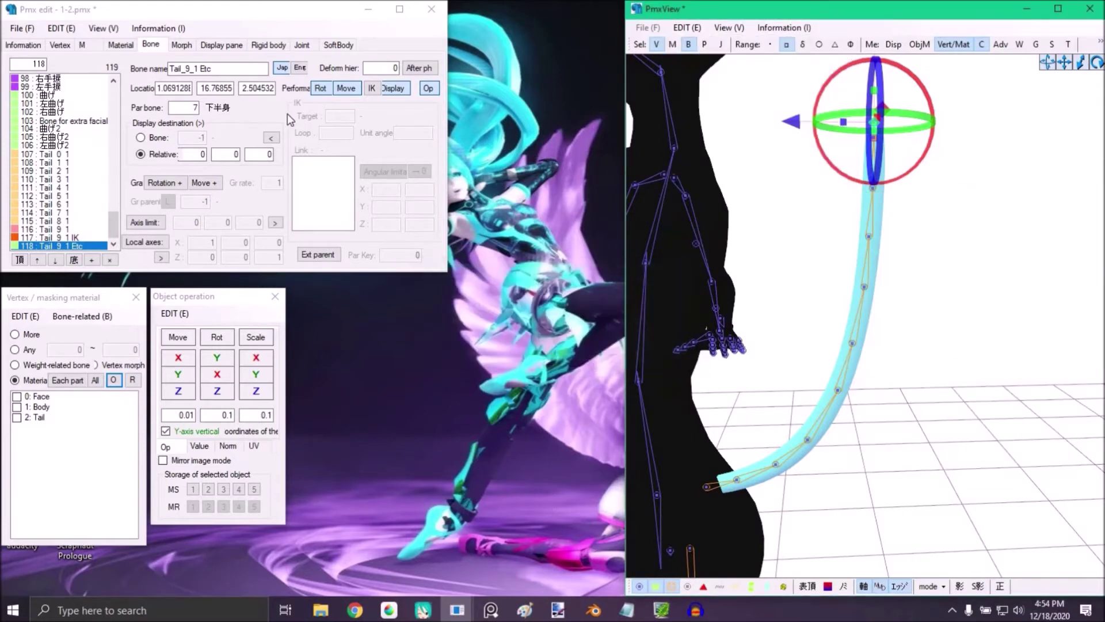
- Set the Tail_9_1 Etc rigid body's radius to 0 and its type to Follow-up
click(268, 45)
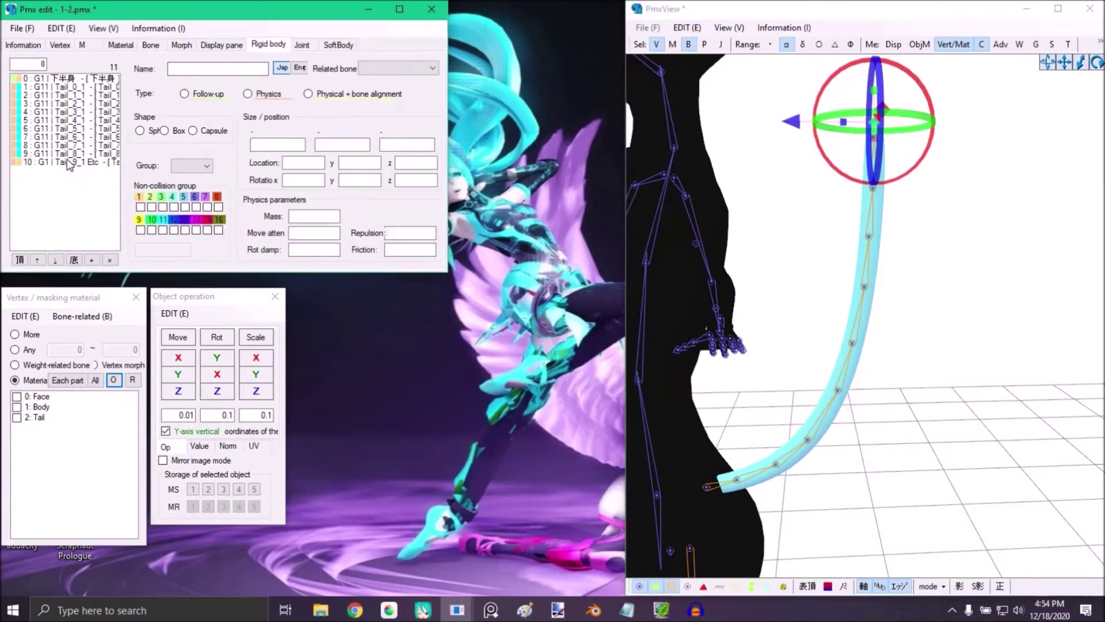
click(69, 162)
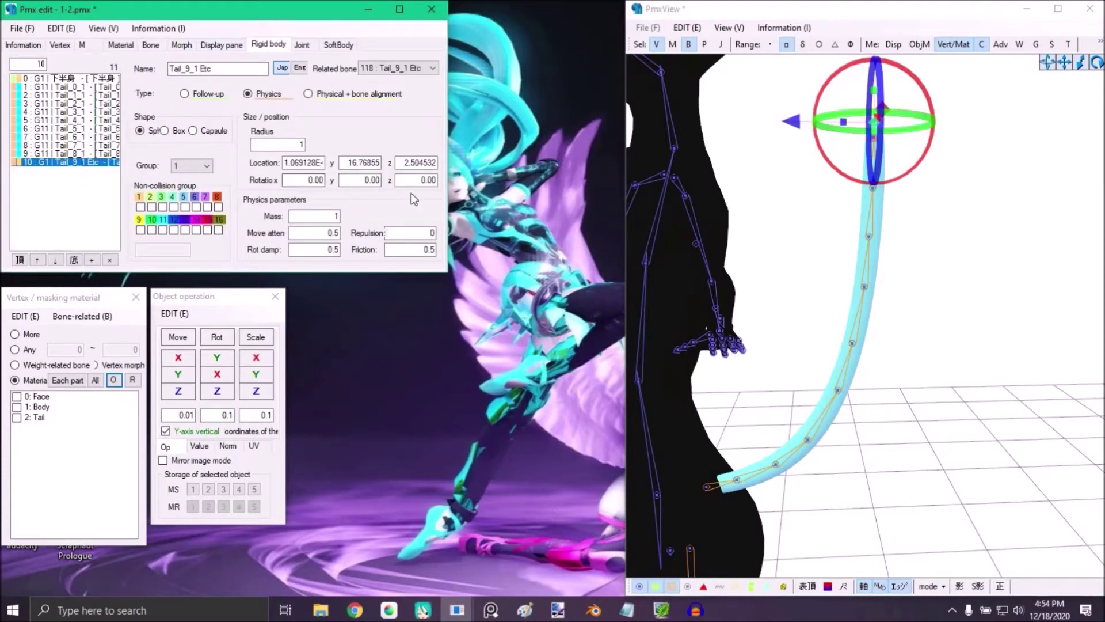
double_click(301, 145)
text(0)
double_click(301, 144)
click(191, 96)
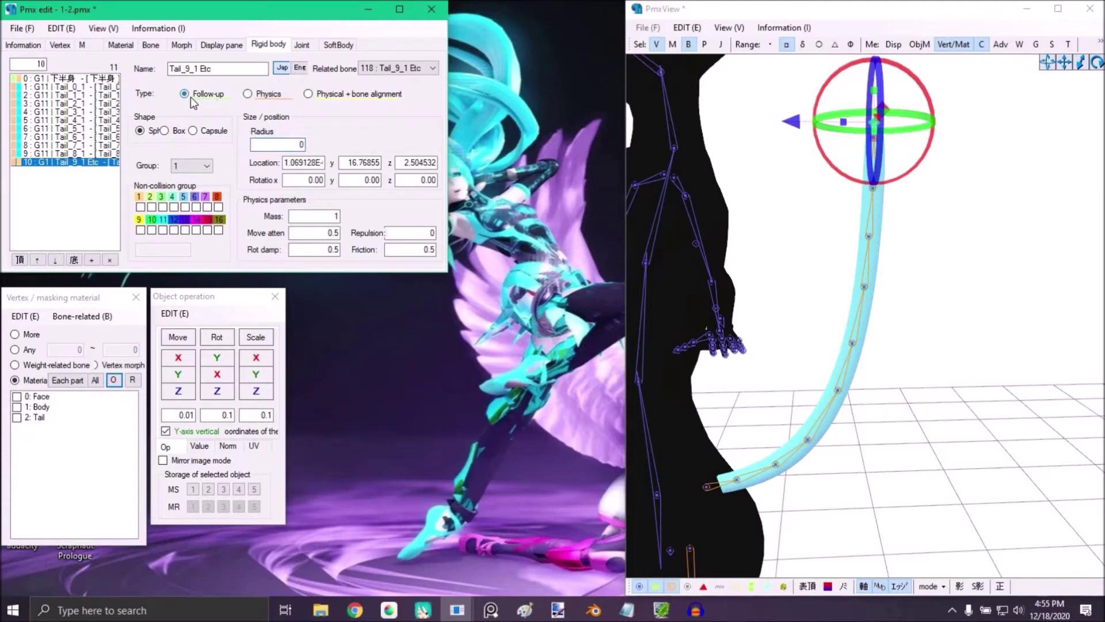
- Connect the Tail_9_1 Etc joint with rigid body 10: Tail_9_1 Etc as A and 9: Tail_8_1 as B
click(296, 46)
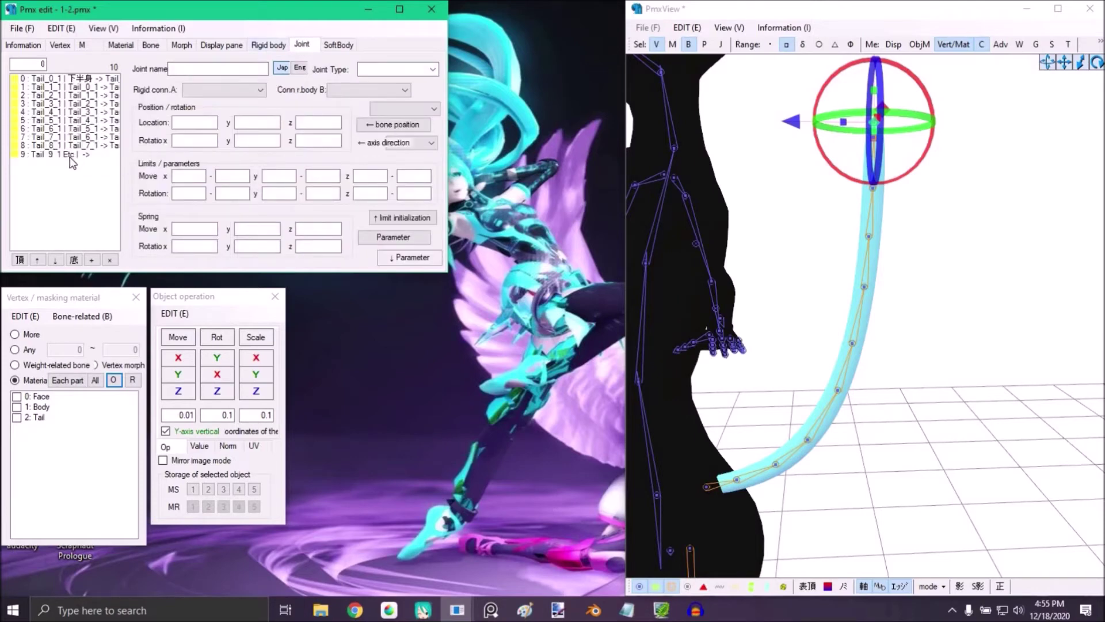
click(63, 154)
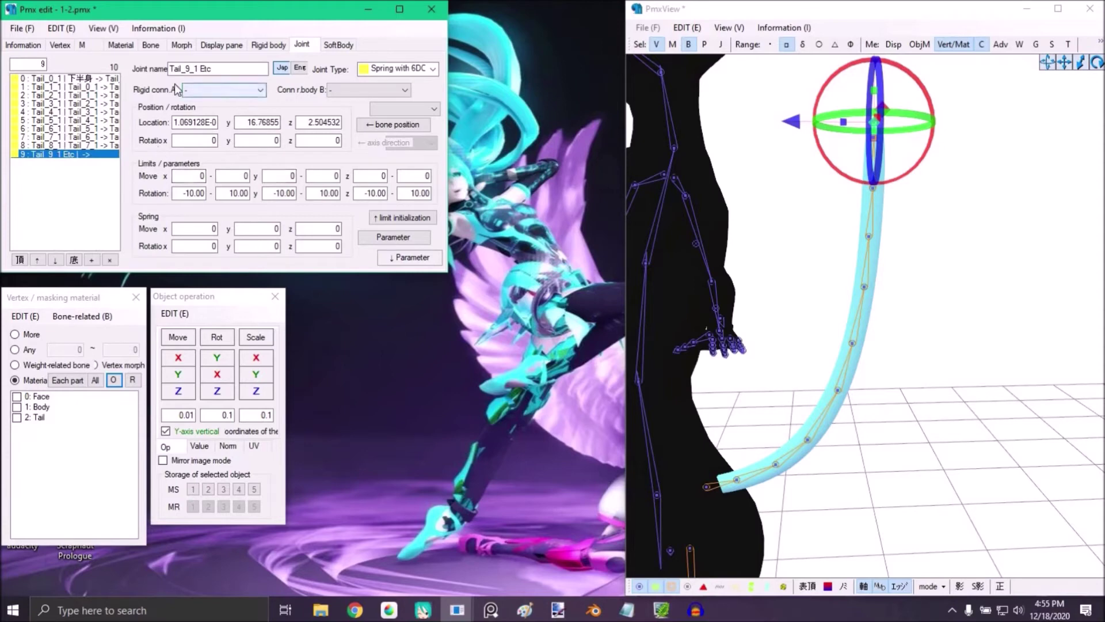
click(262, 90)
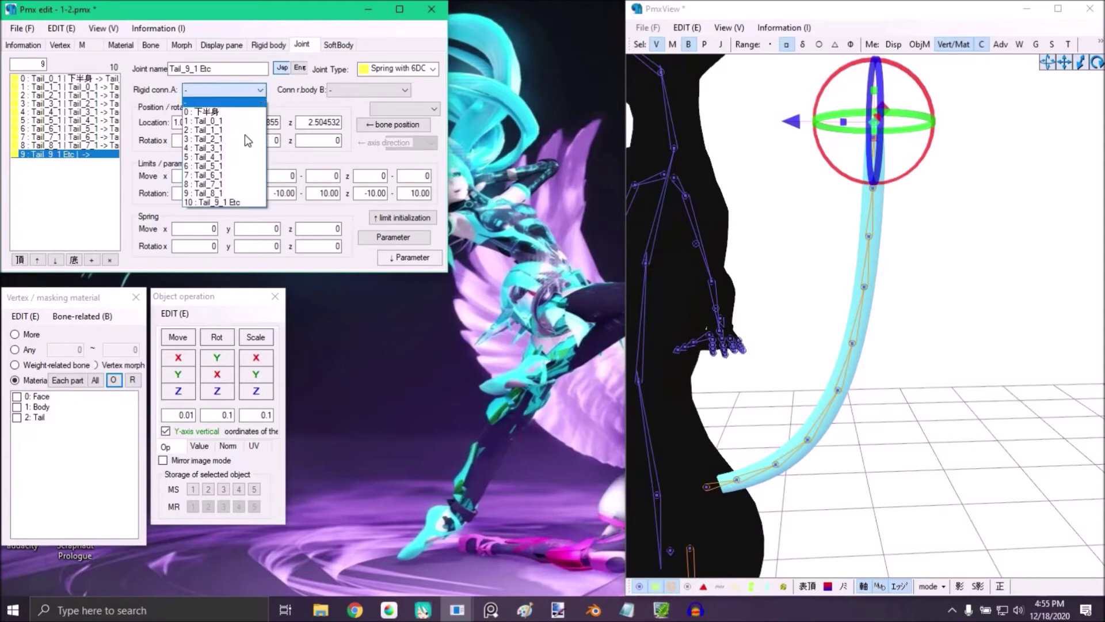
click(216, 202)
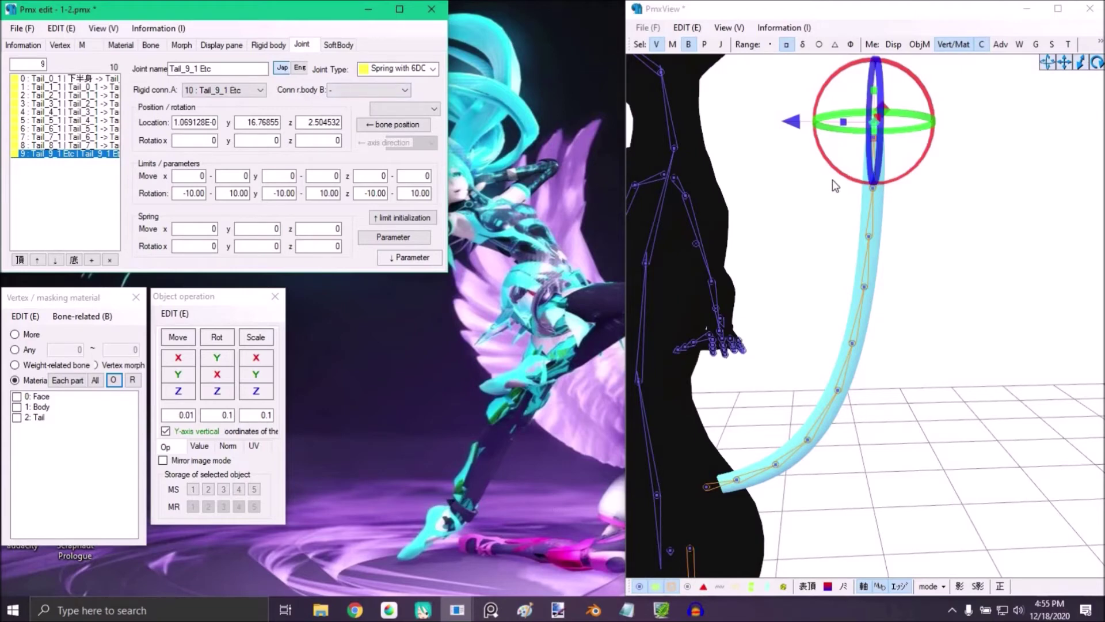
click(363, 90)
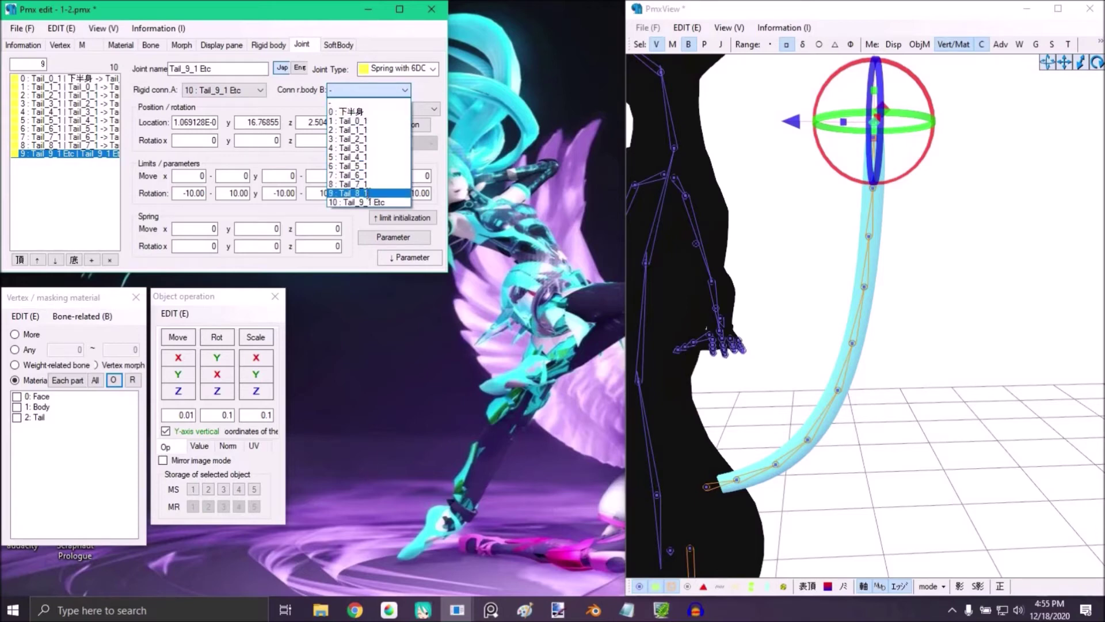
click(366, 193)
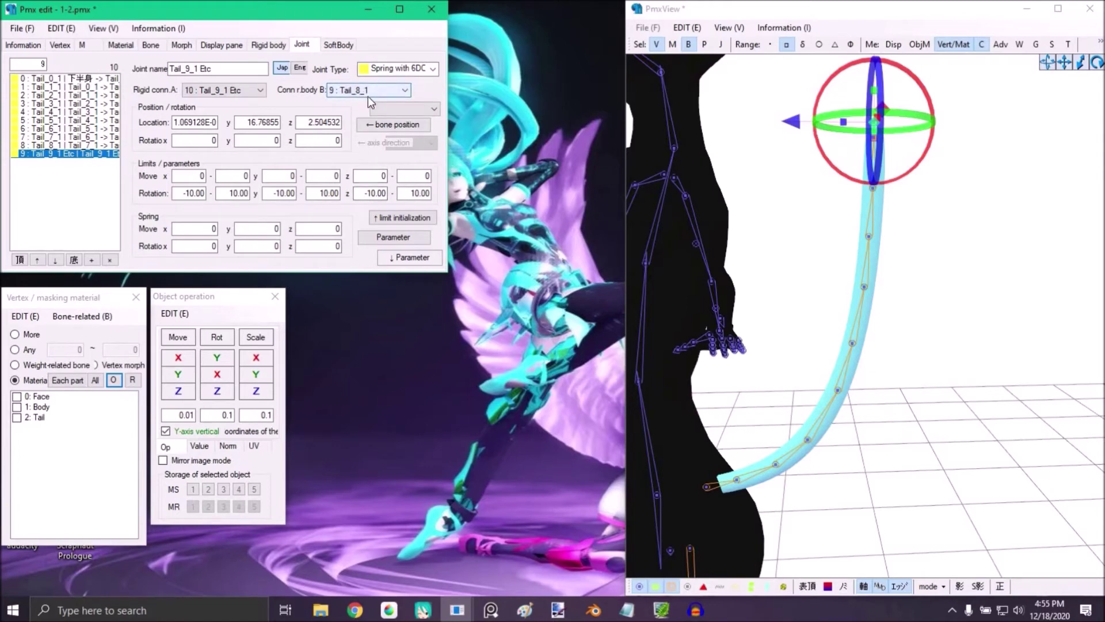
- Save the edited model as a new file named test in the MMD Tail Pack folder
click(772, 174)
scroll(774, 175, down, 2)
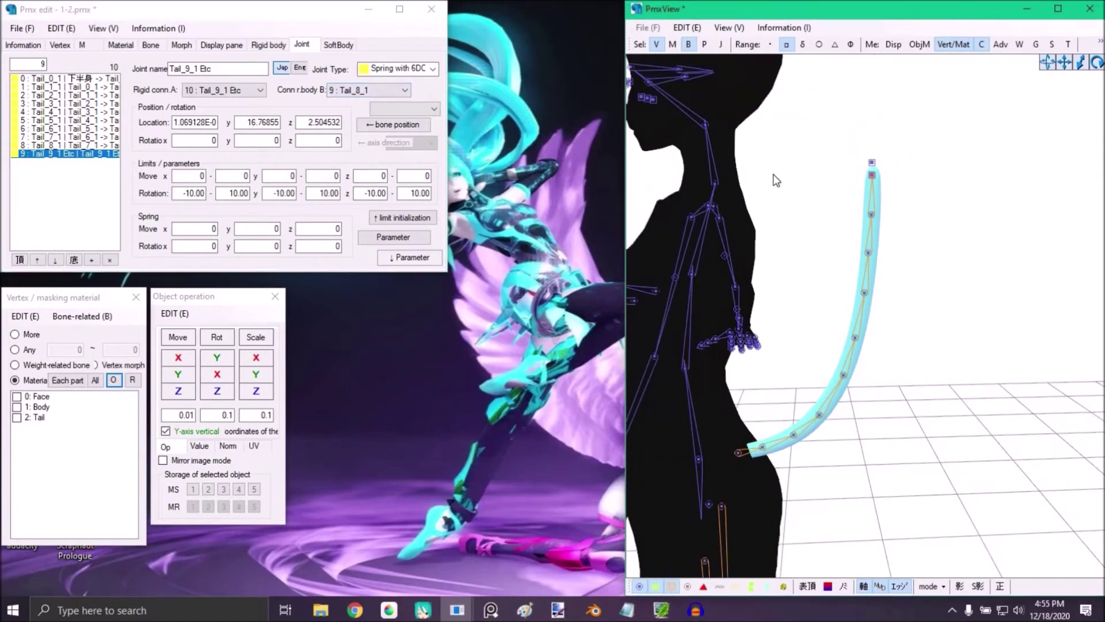
right_drag(773, 177, 767, 197)
middle_drag(767, 196, 775, 193)
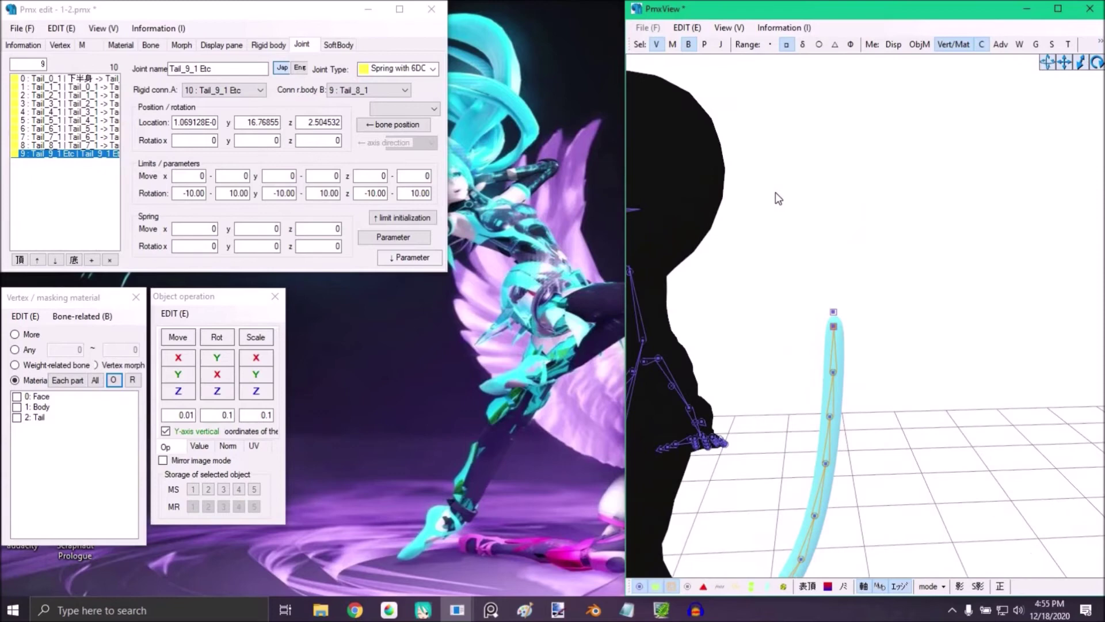
right_drag(779, 198, 766, 198)
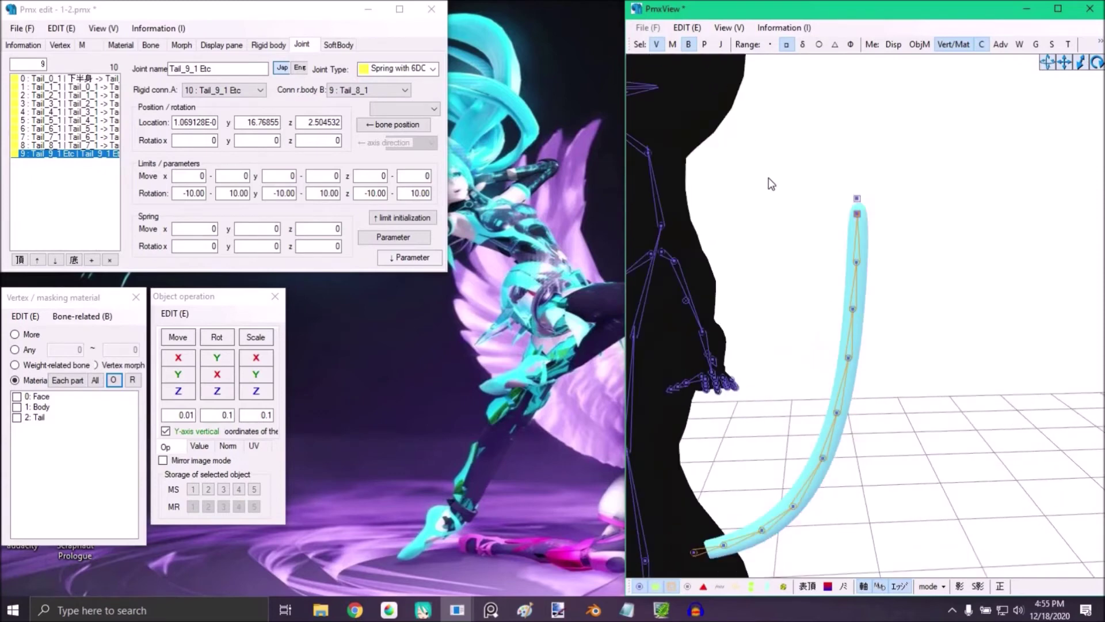
click(22, 29)
click(47, 77)
text(test)
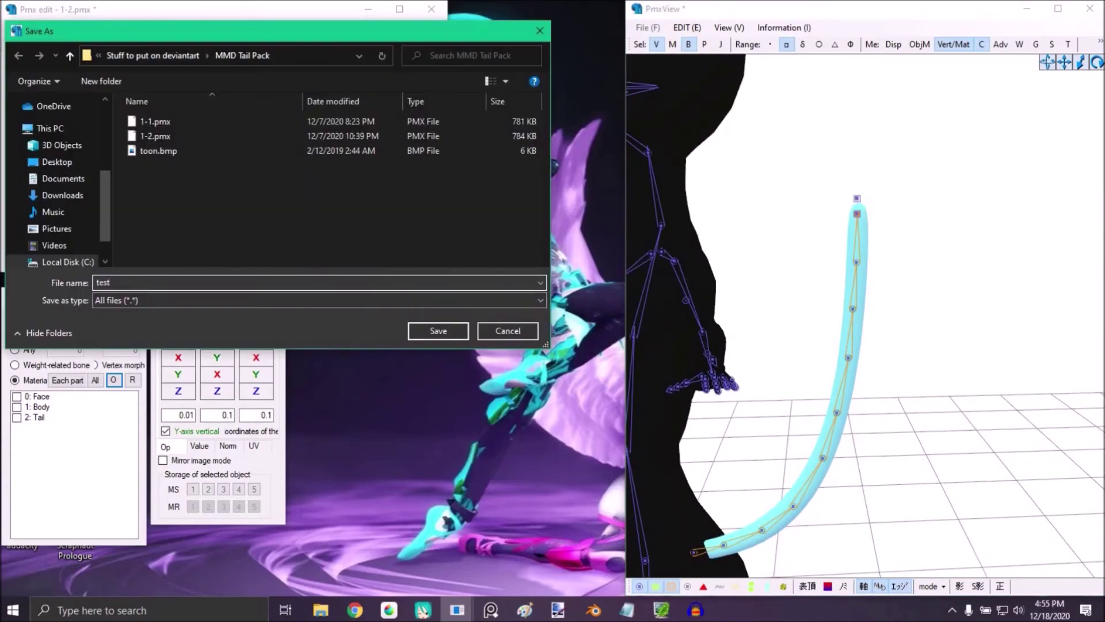
click(222, 302)
click(397, 324)
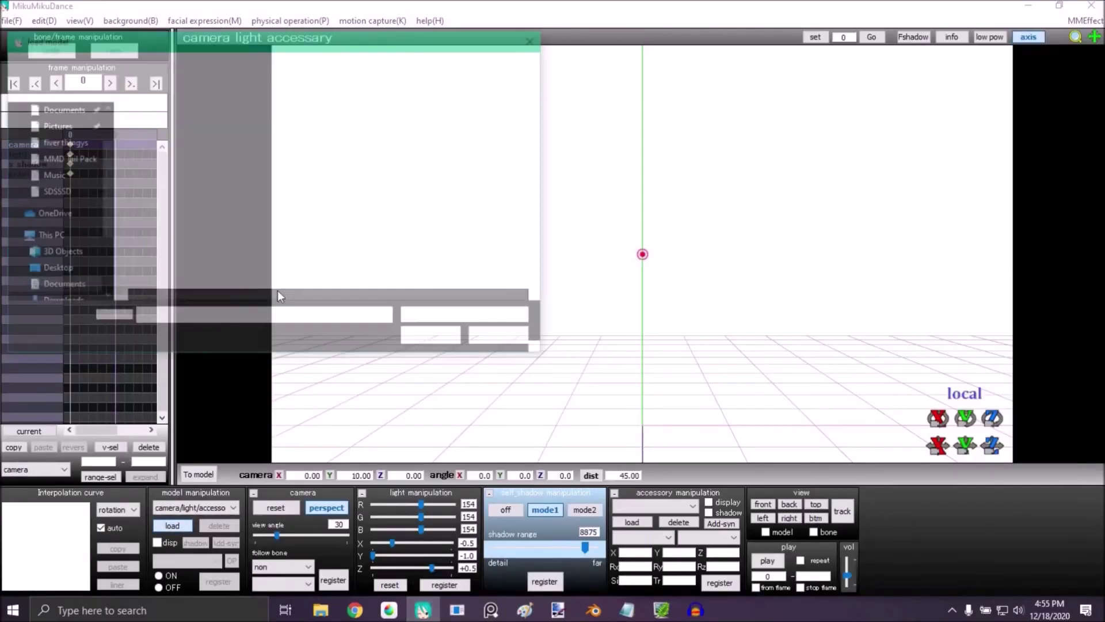
- Load the saved test model into MikuMikuDance to try out the tail rig from a side view
click(158, 159)
key(Return)
click(532, 343)
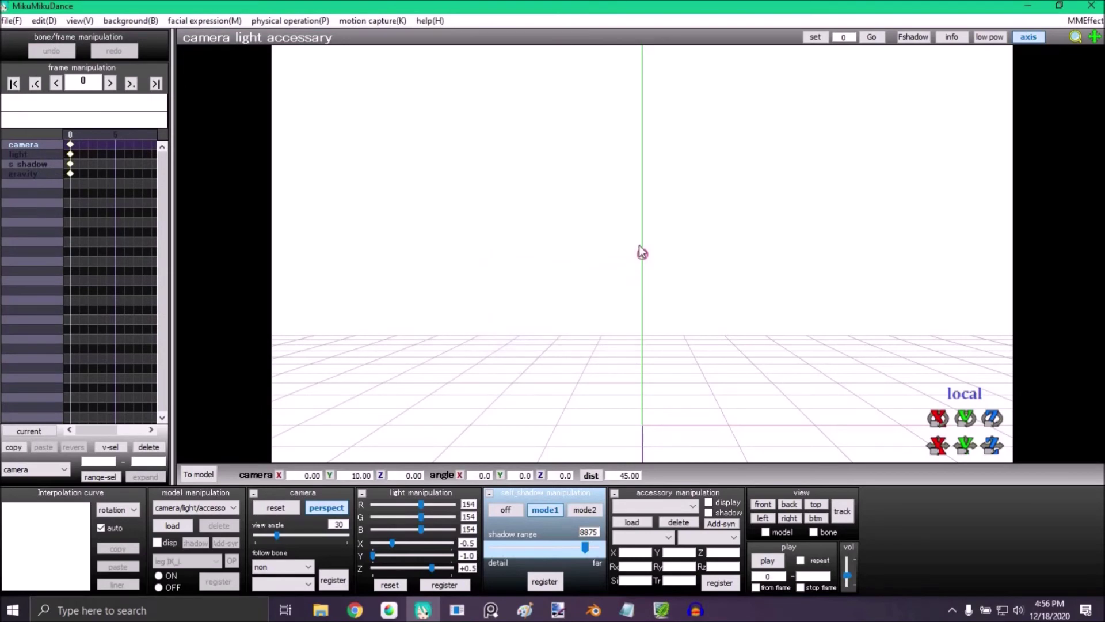
right_drag(639, 248, 612, 253)
scroll(615, 271, up, 3)
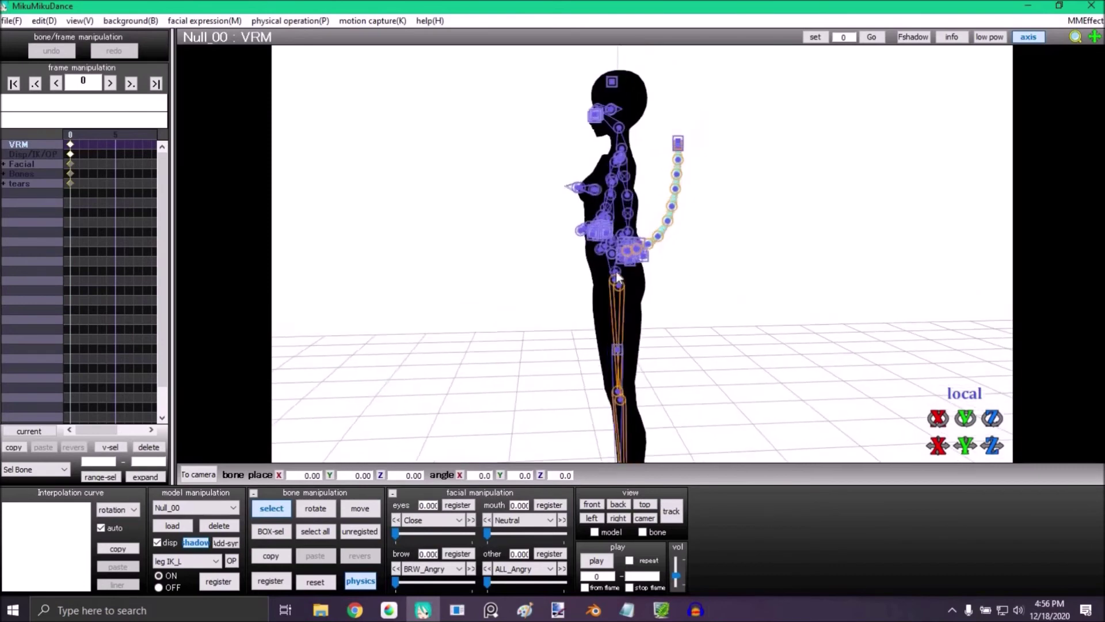
scroll(616, 264, up, 3)
middle_drag(624, 254, 580, 303)
scroll(498, 346, down, 1)
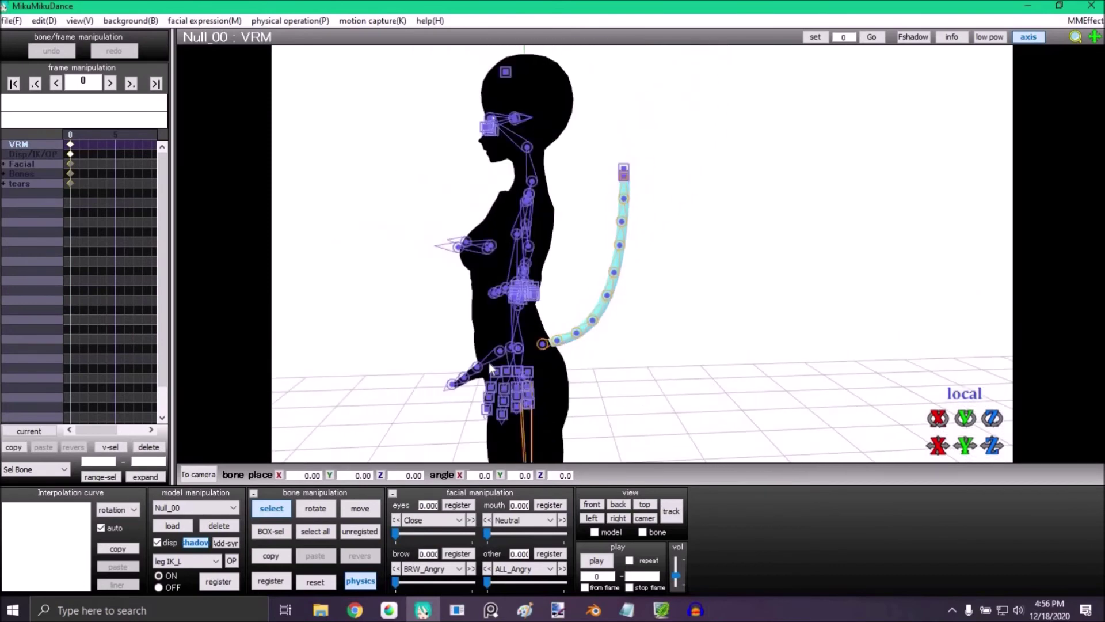
scroll(491, 368, up, 2)
- Turn on physics calculation for the loaded model and return to bone selection
click(291, 510)
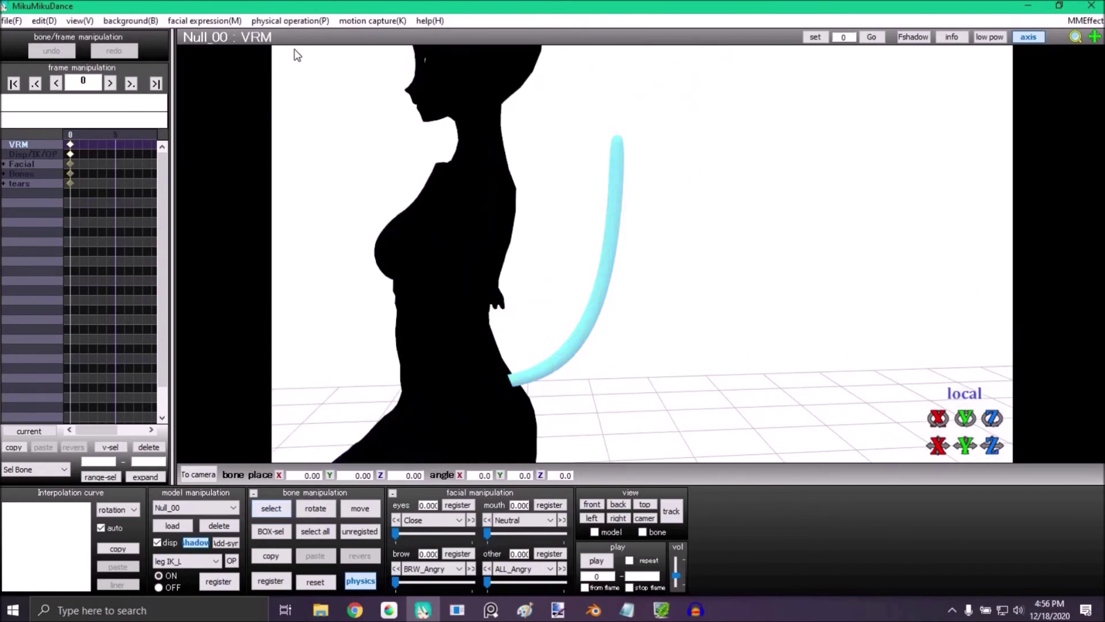
click(293, 24)
click(285, 53)
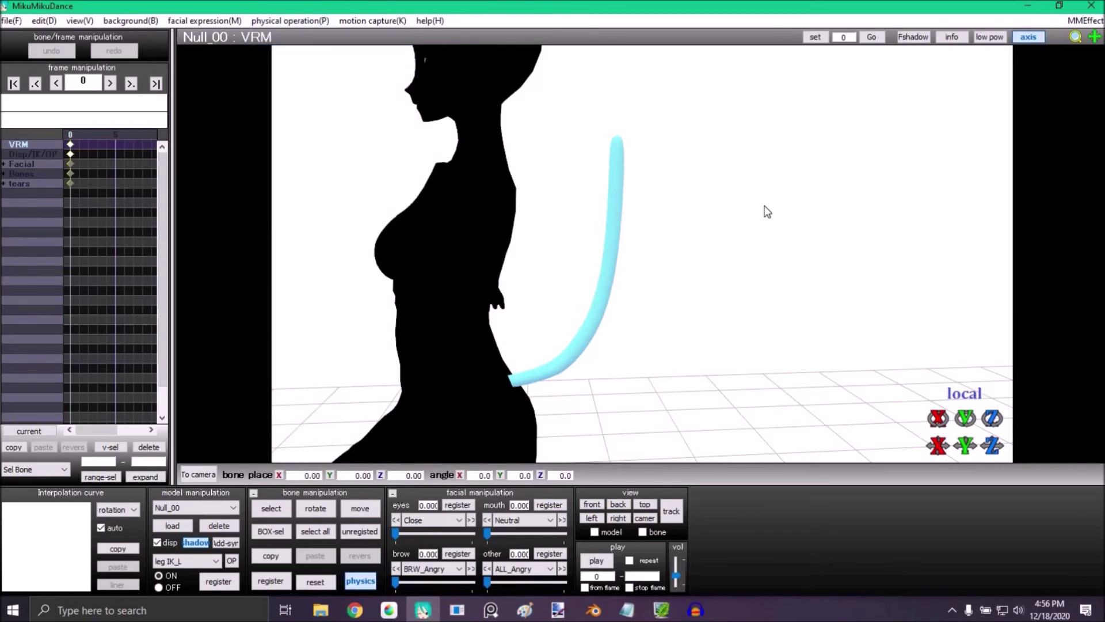
right_drag(765, 211, 846, 205)
click(271, 509)
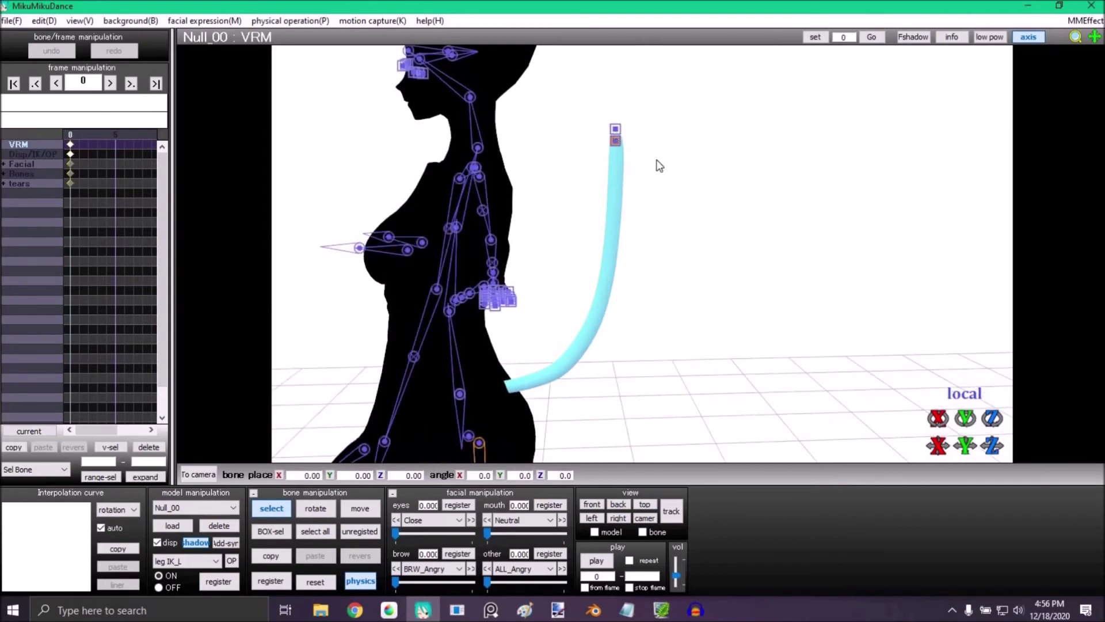
- Move the extra bone above the tail tip toward the body to a Z position of about -1.80 and register its keyframe
click(615, 130)
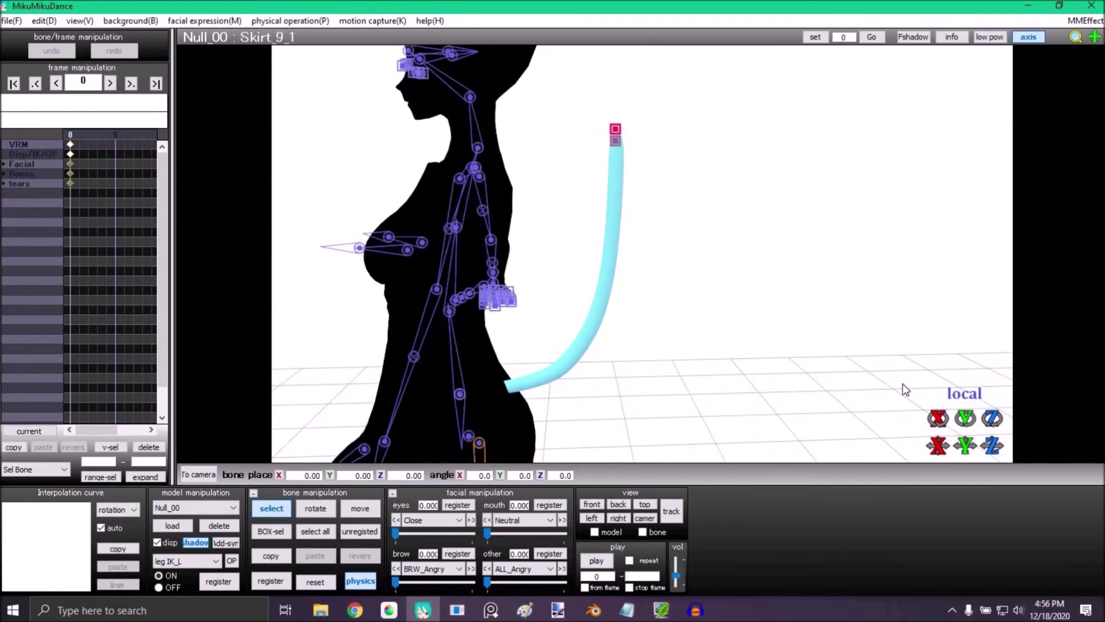
drag(1000, 449, 938, 455)
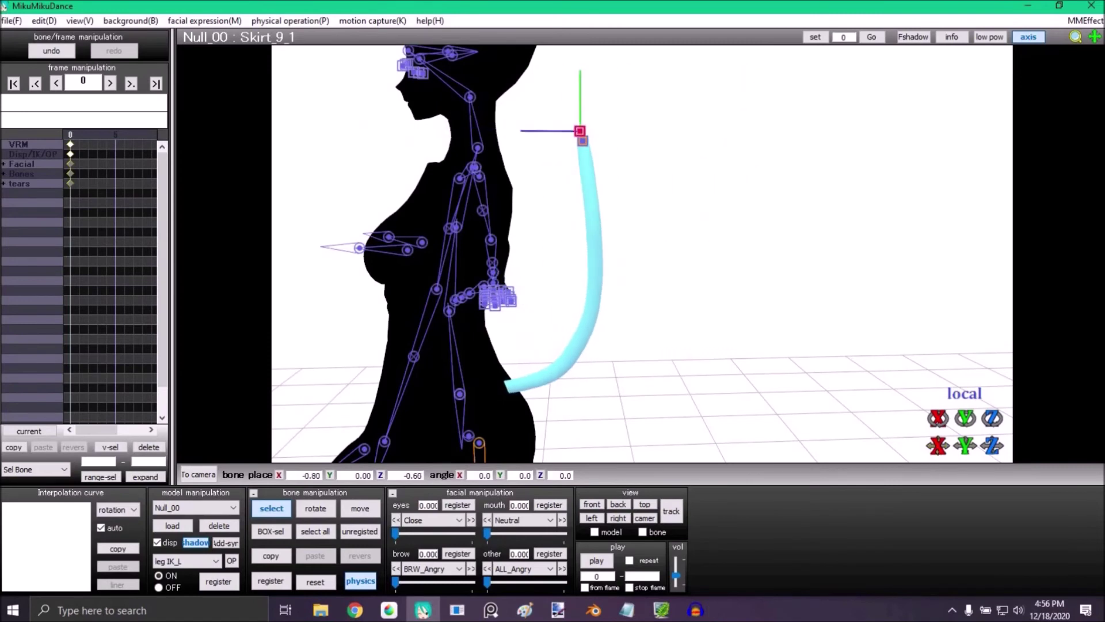
drag(937, 446, 991, 456)
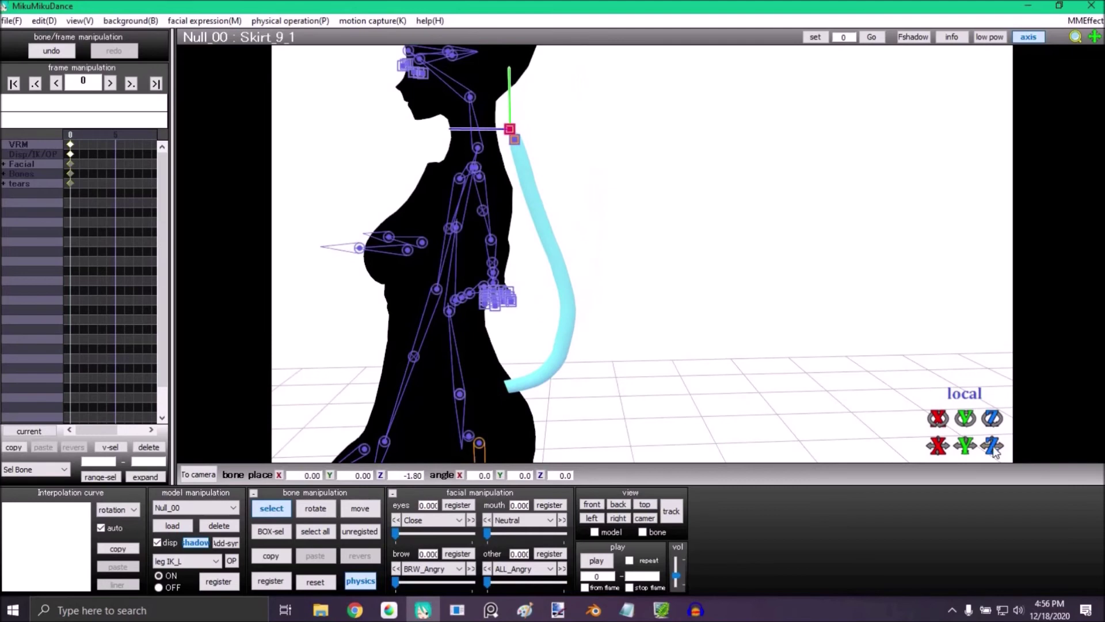
click(267, 581)
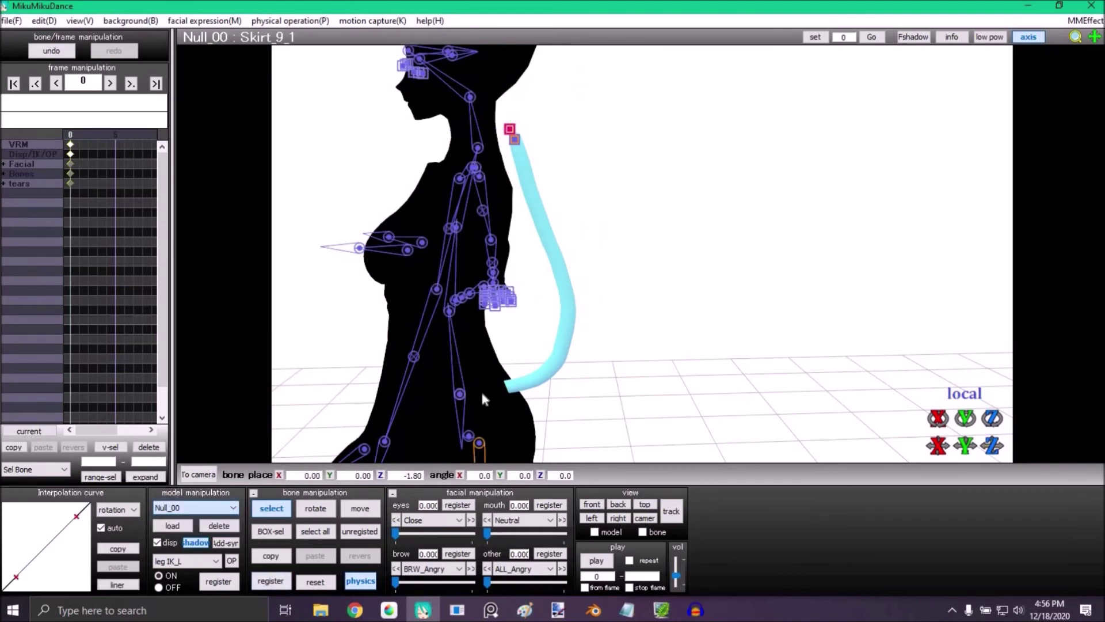
- Rotate the lower-body bone body_under to angles of about X 6.3, Y 0.1 and Z 0.6
click(459, 394)
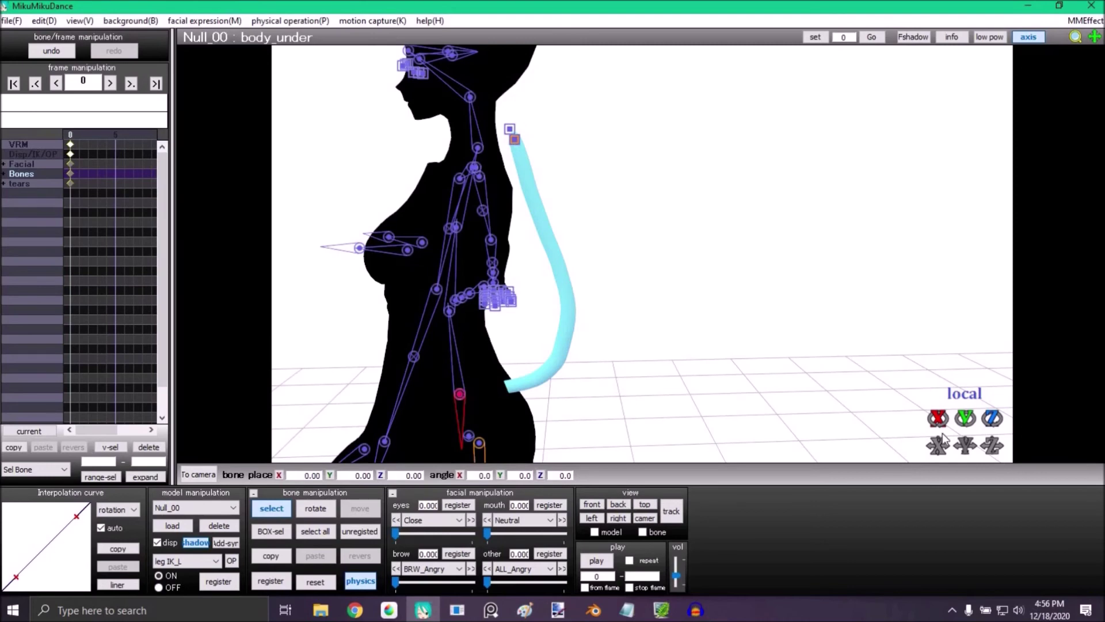
drag(992, 420, 938, 397)
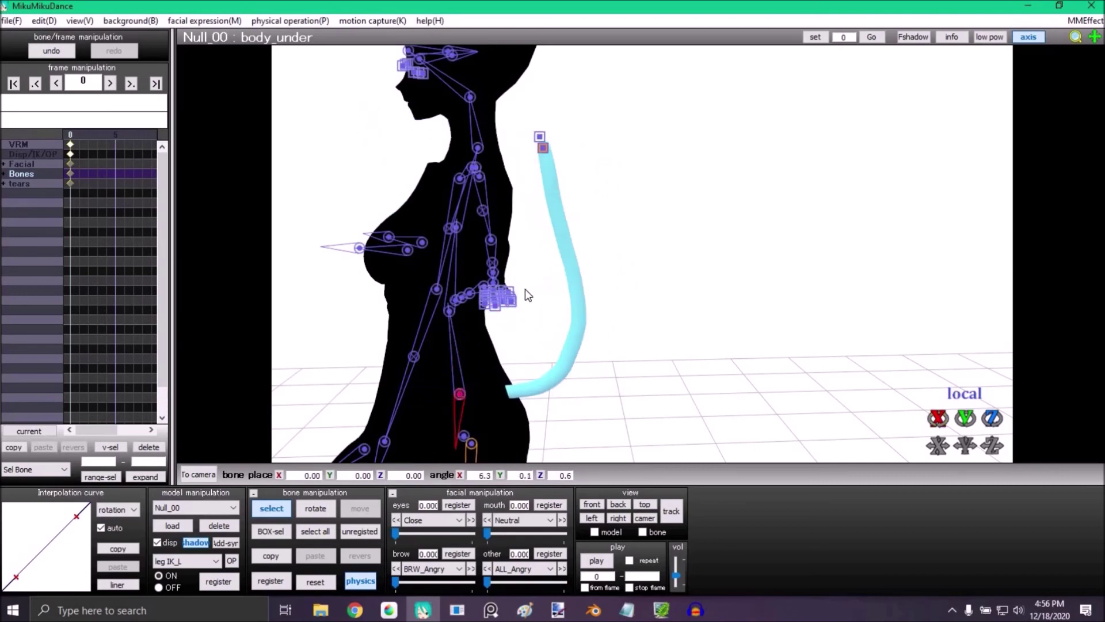
- Move the extra tail-tip bone slightly away from the back to a Z position of about -1.50
click(538, 138)
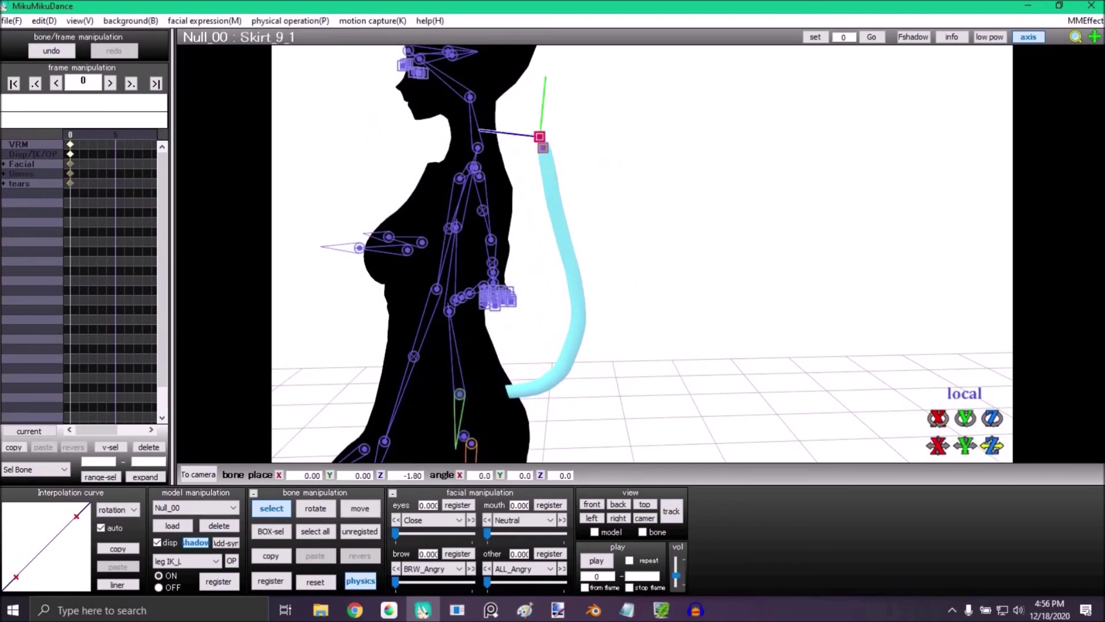
mouse_move(992, 446)
mouse_down()
mouse_move(992, 420)
mouse_move(992, 448)
mouse_up()
drag(505, 310, 505, 309)
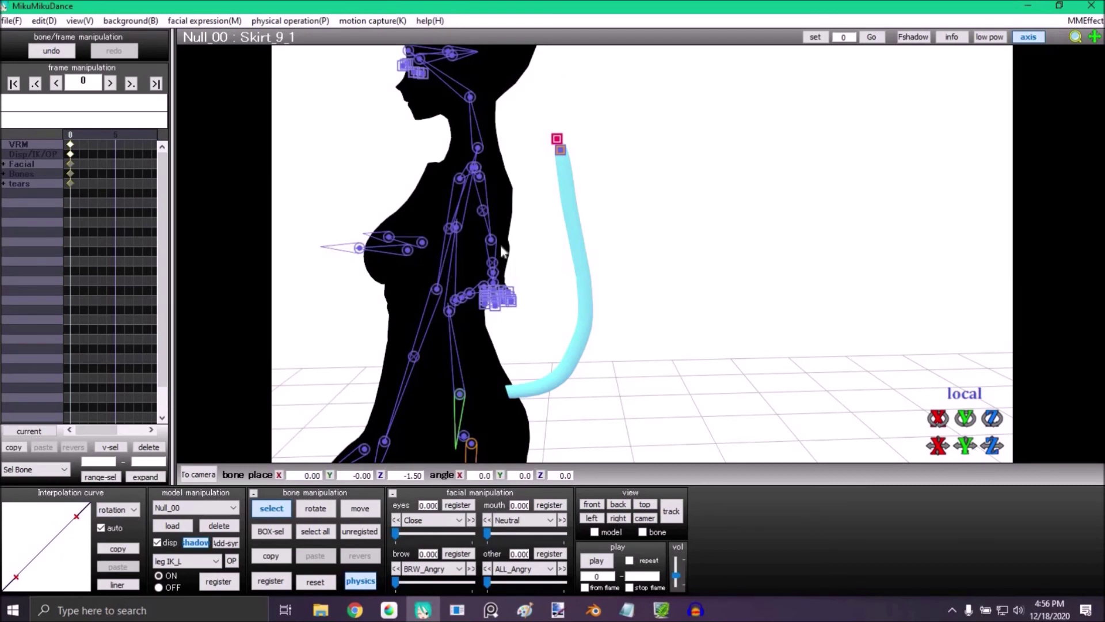
click(213, 525)
click(619, 362)
scroll(612, 403, down, 5)
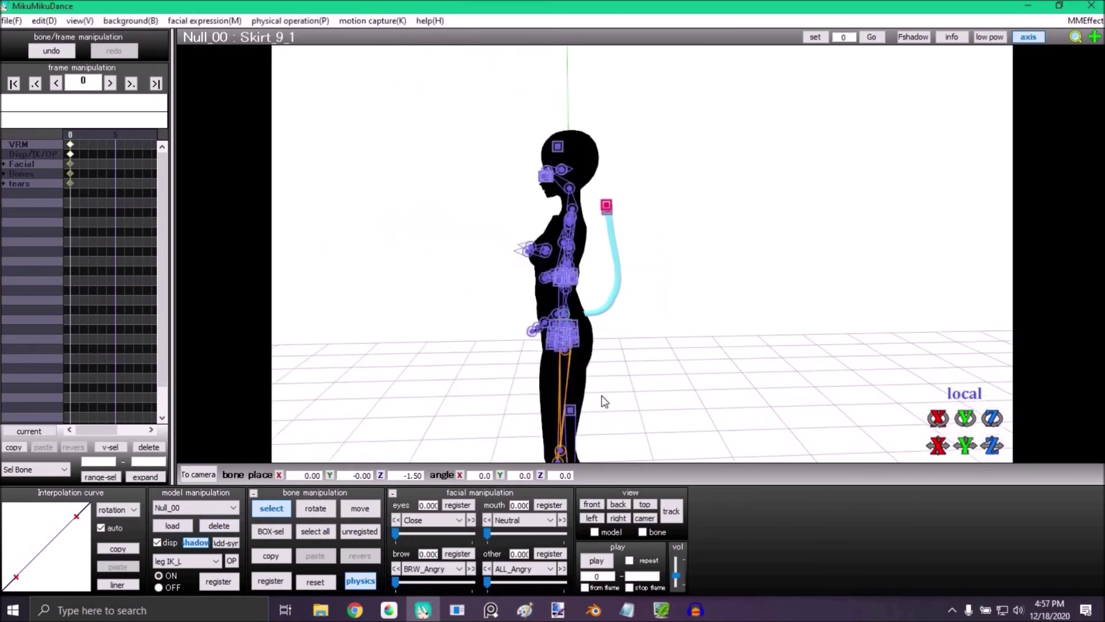
right_drag(602, 395, 637, 350)
scroll(637, 351, up, 1)
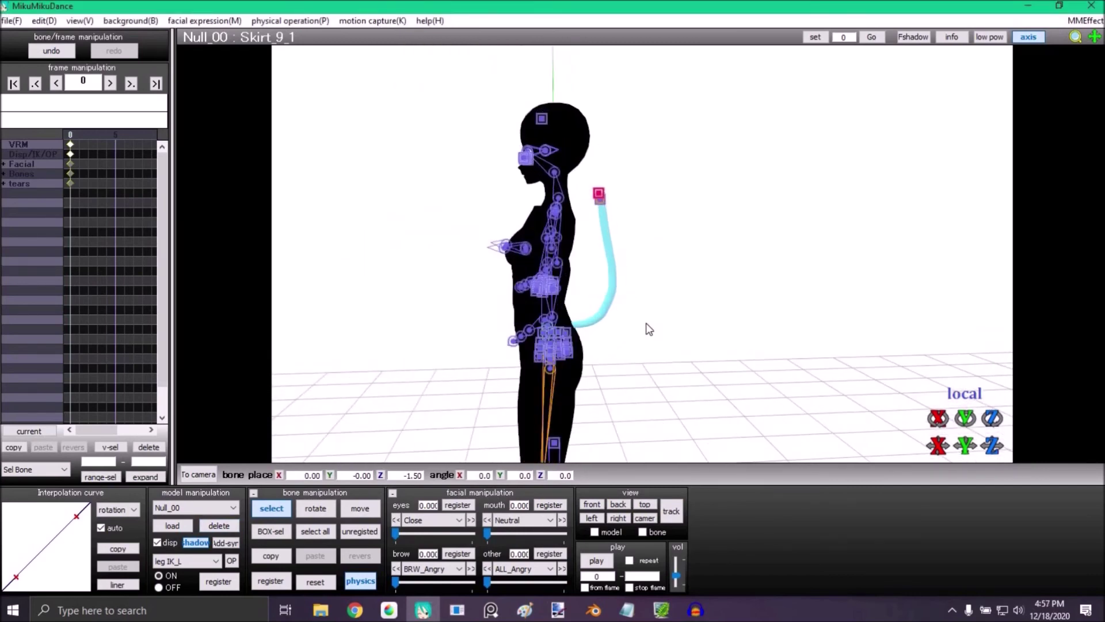